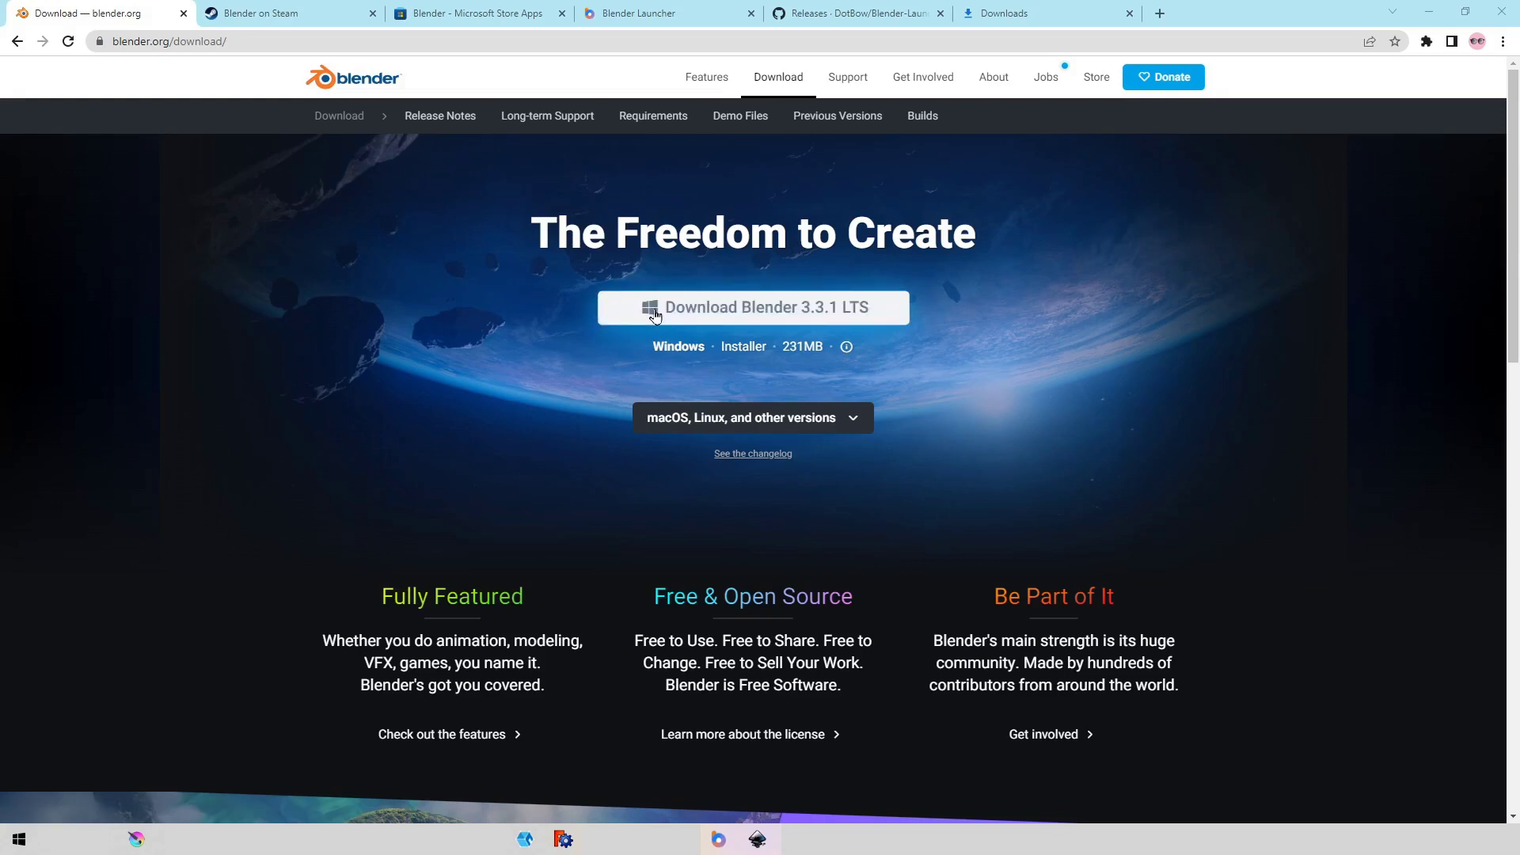
Compare Blender's free listings on Steam and then the Microsoft Store.
click(829, 419)
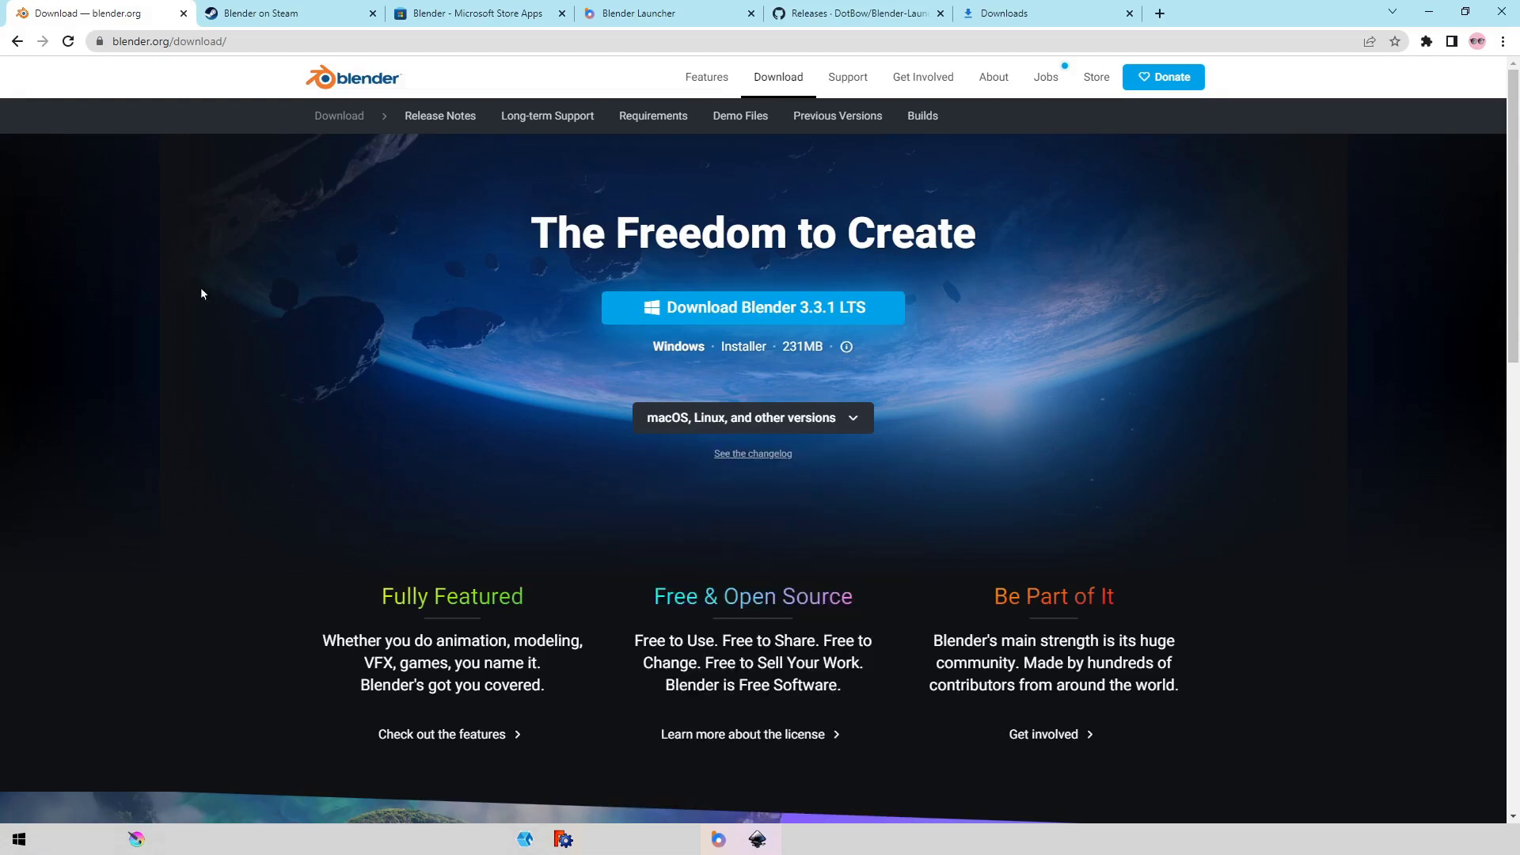
click(293, 13)
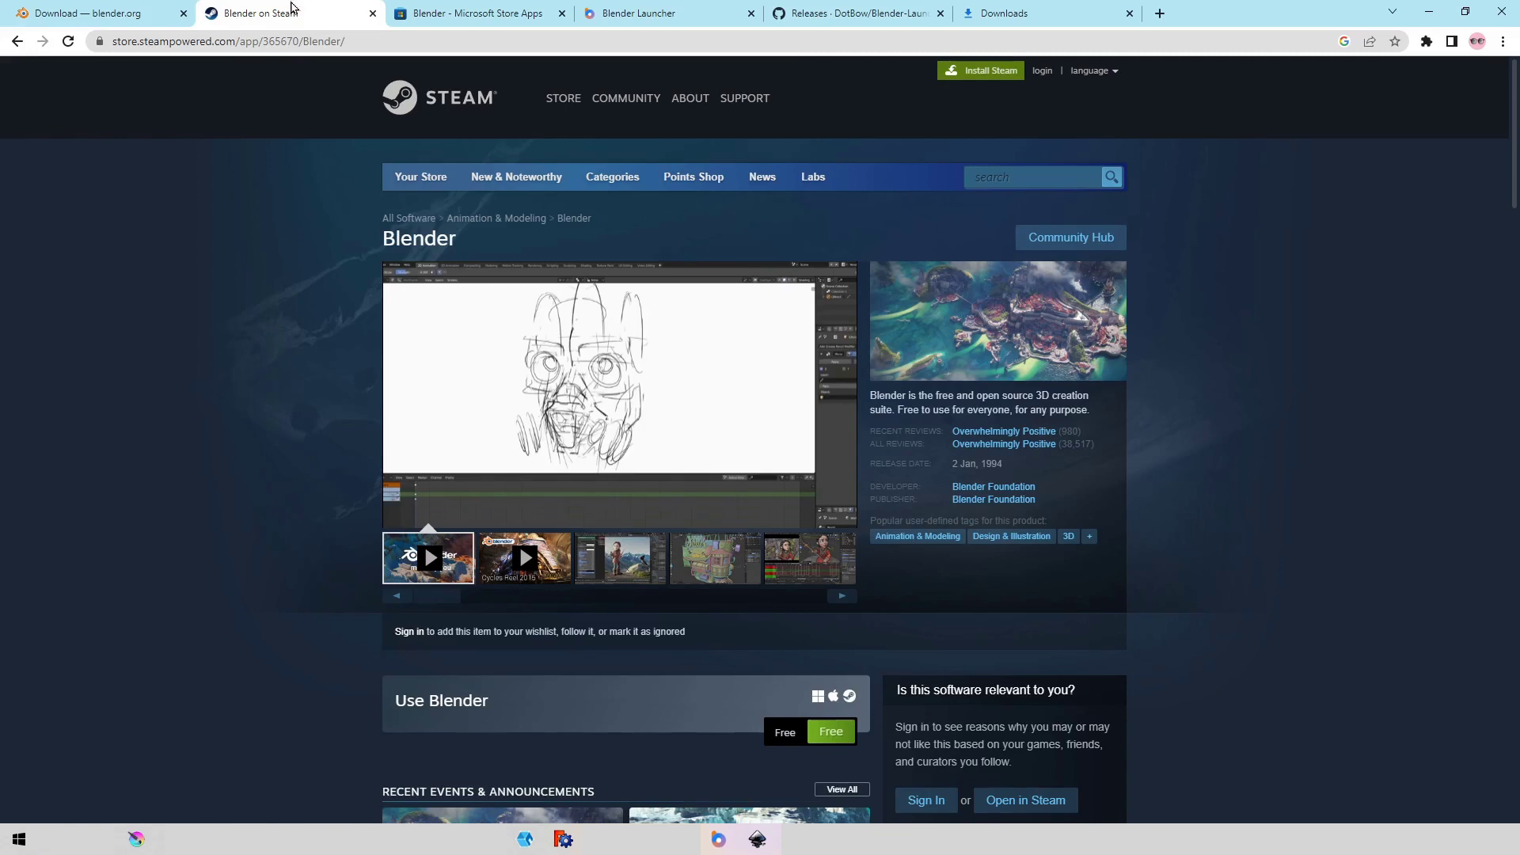
click(497, 13)
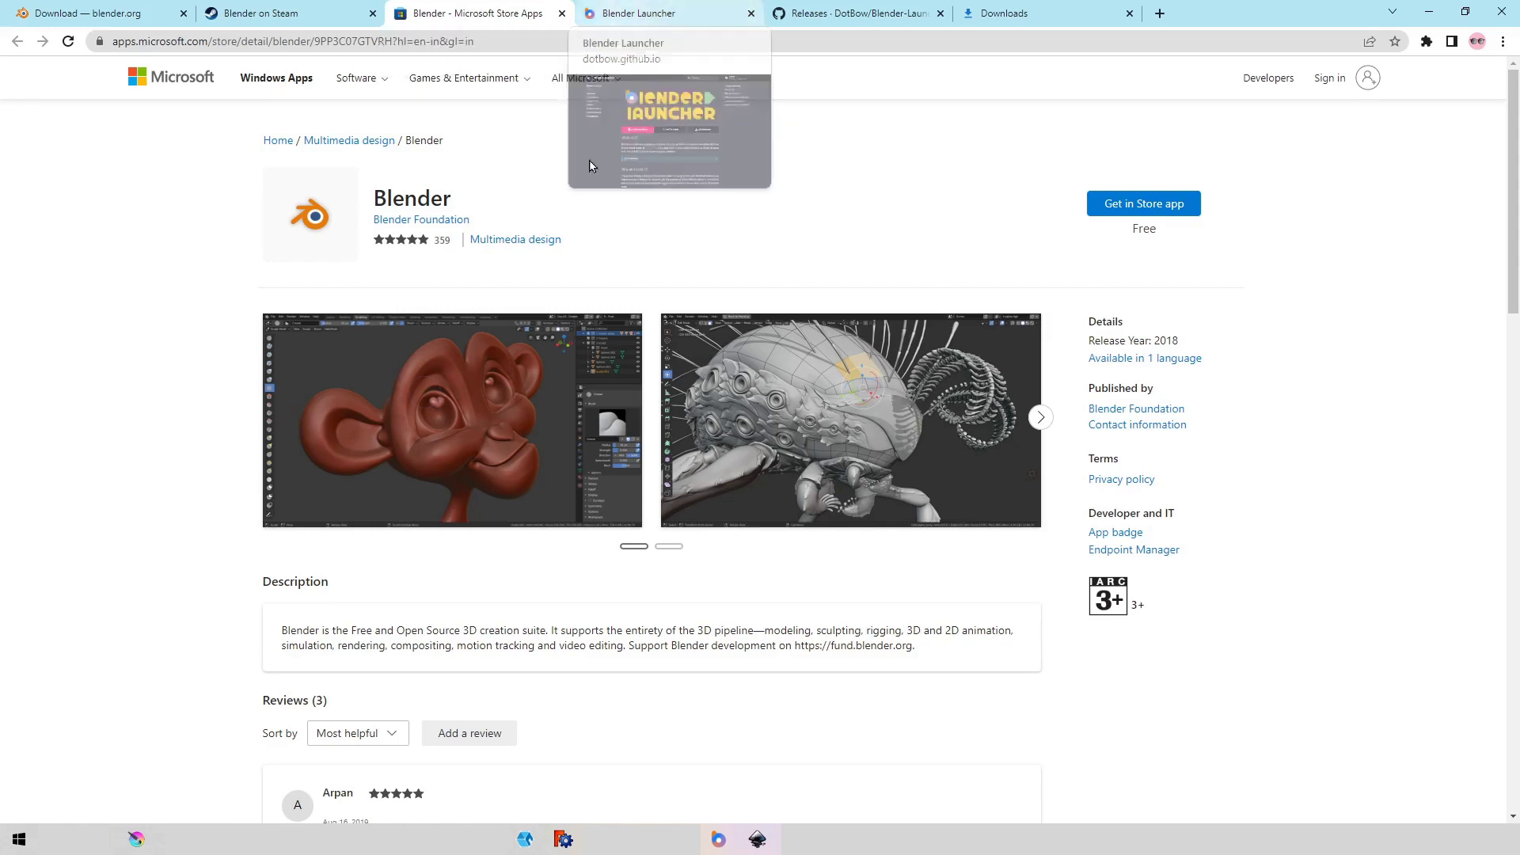
Show the dotbow.github.io Blender Launcher project page.
click(666, 7)
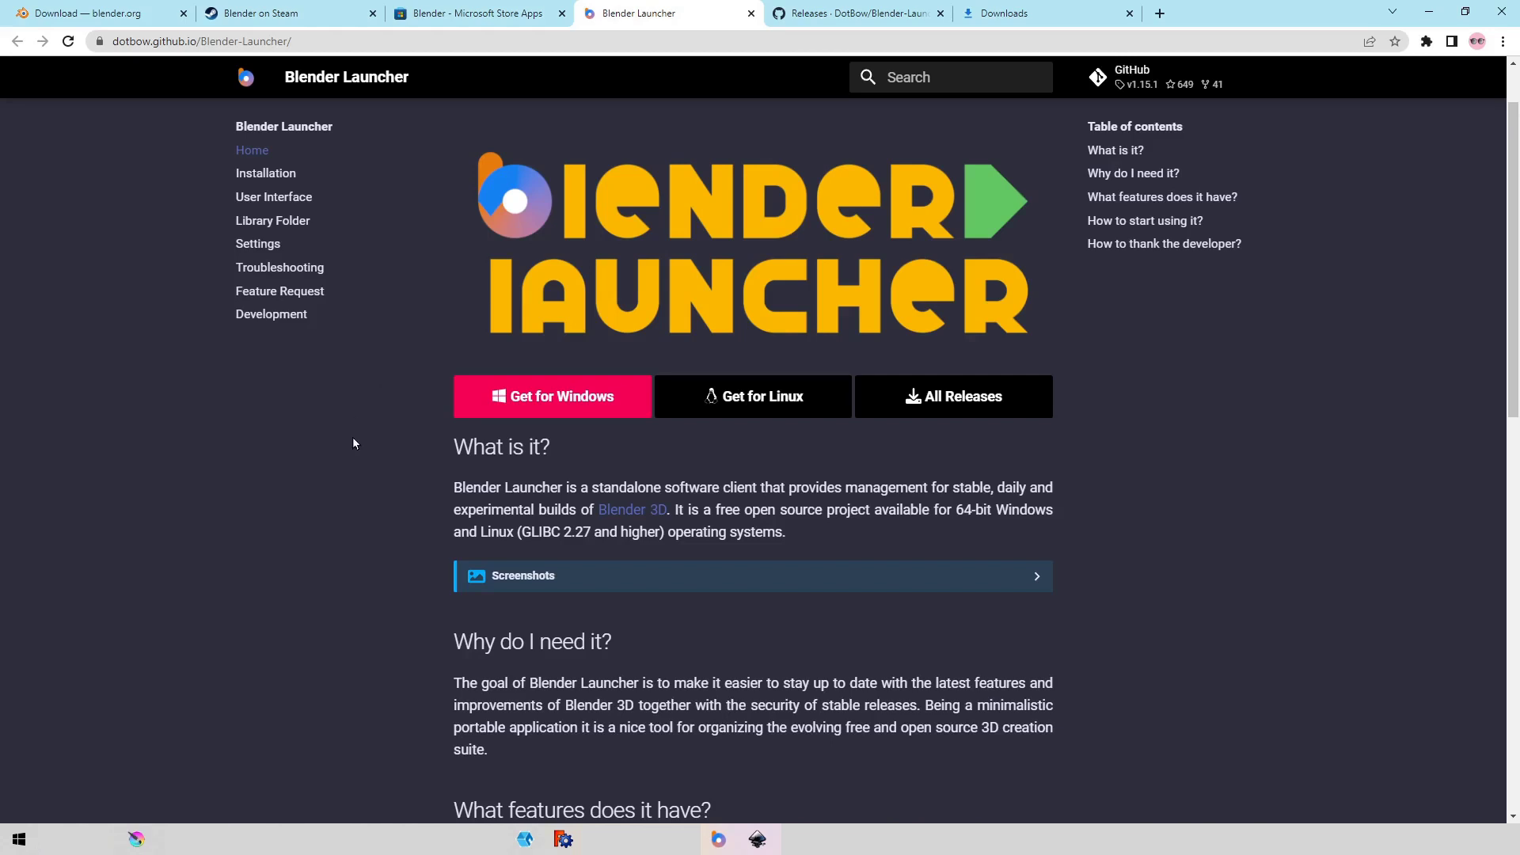
Download the Blender 3.3.1 LTS Windows .msi installer from the blender.org download page.
click(118, 7)
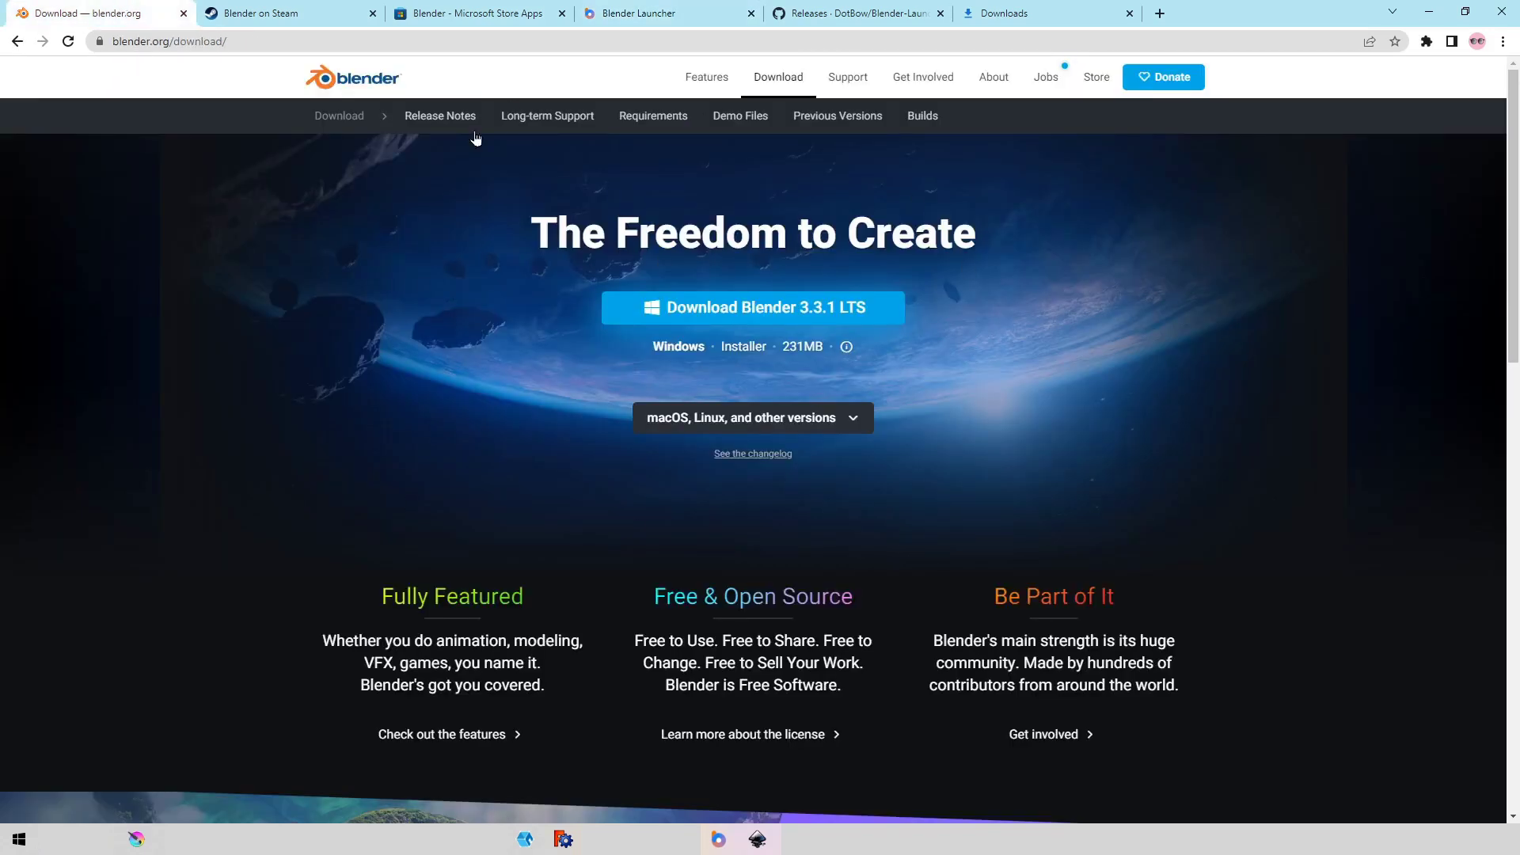
key(ctrl+Tab)
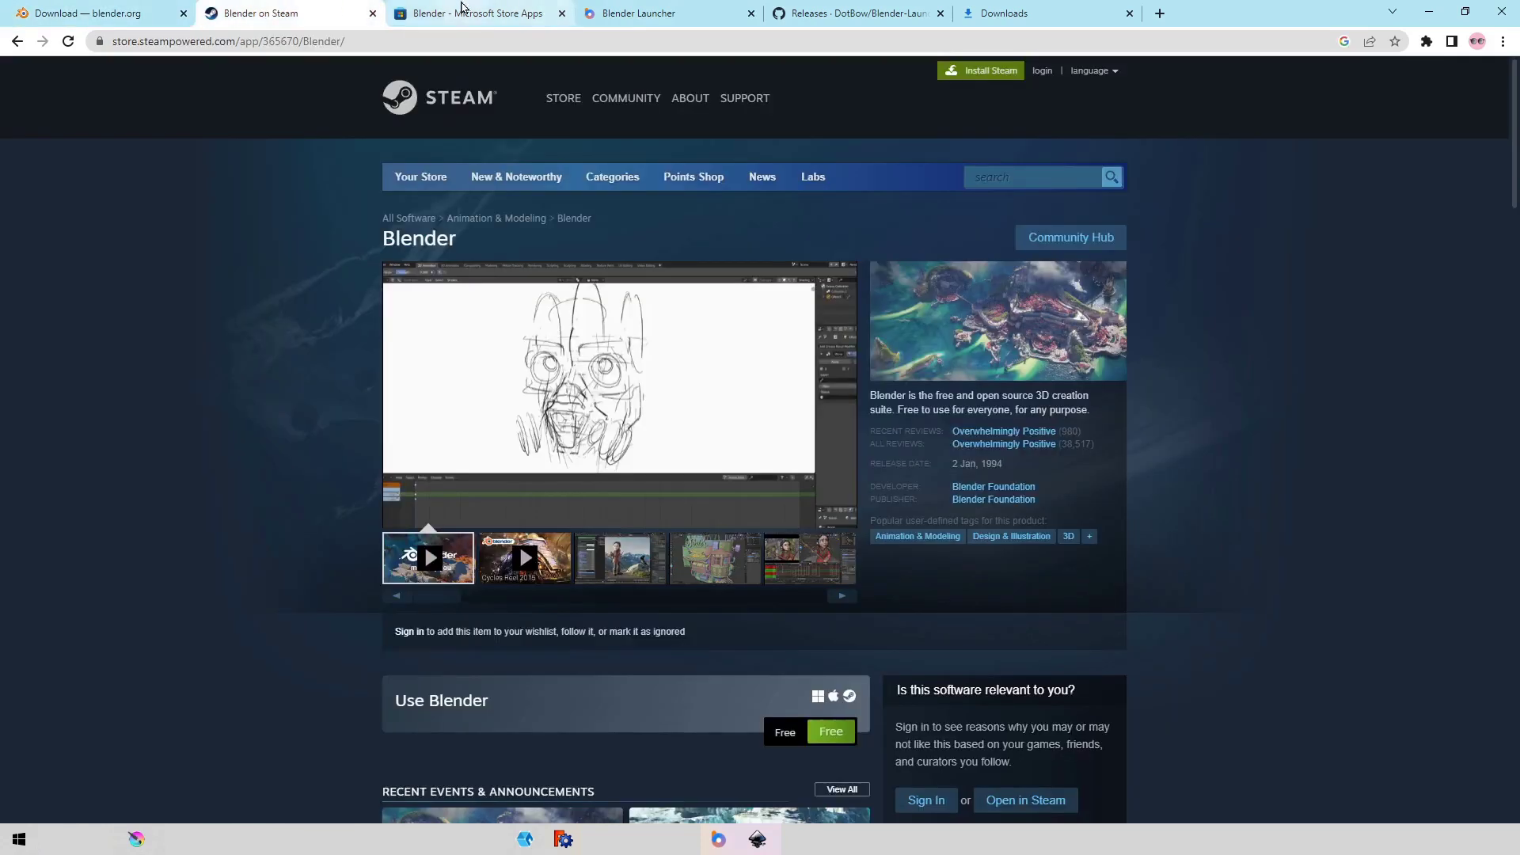
key(ctrl+Tab)
click(89, 8)
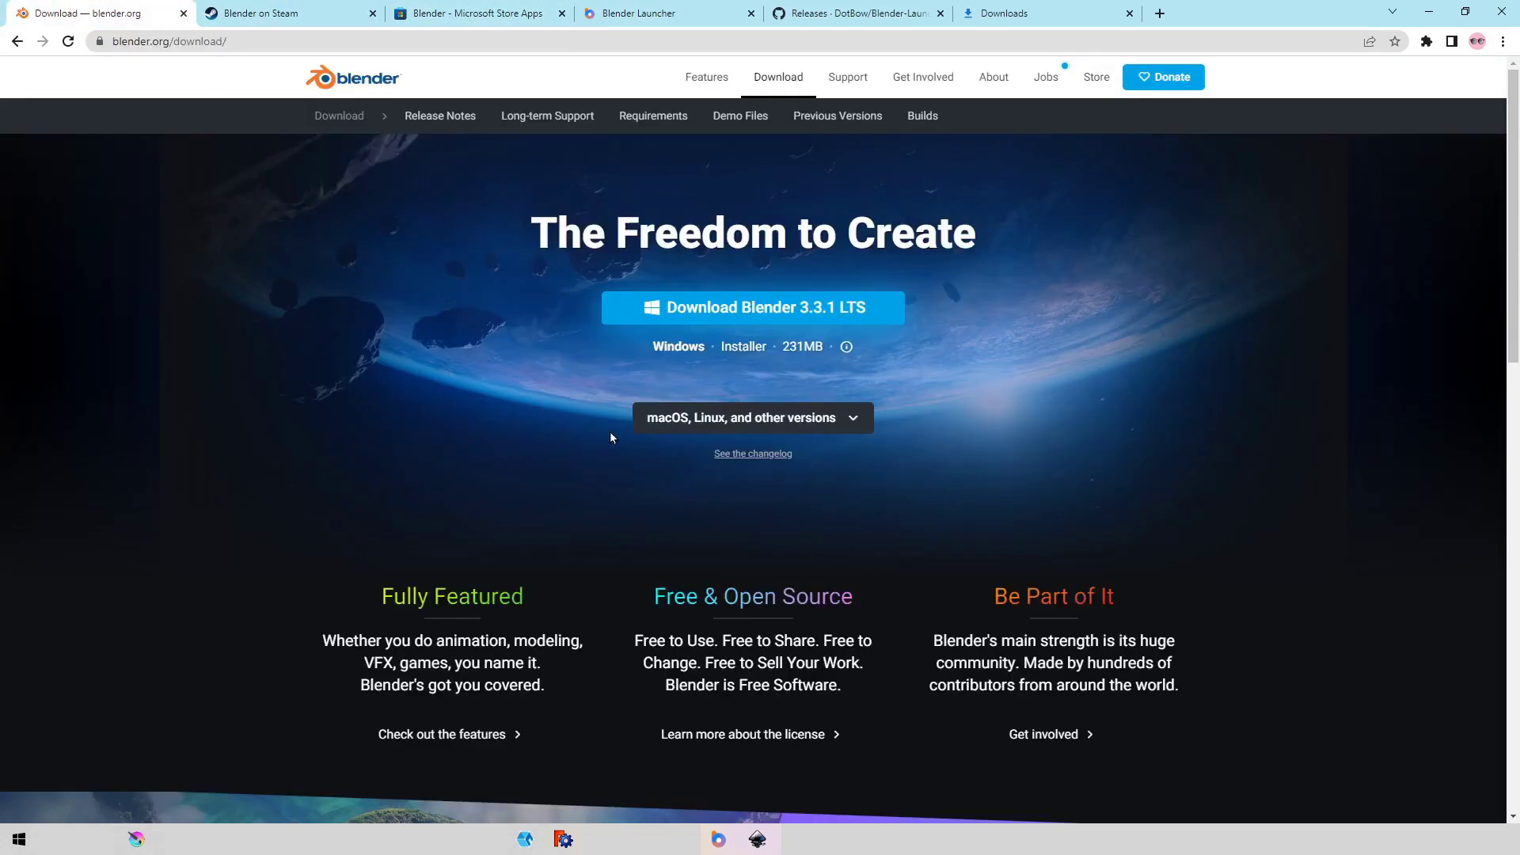
click(761, 316)
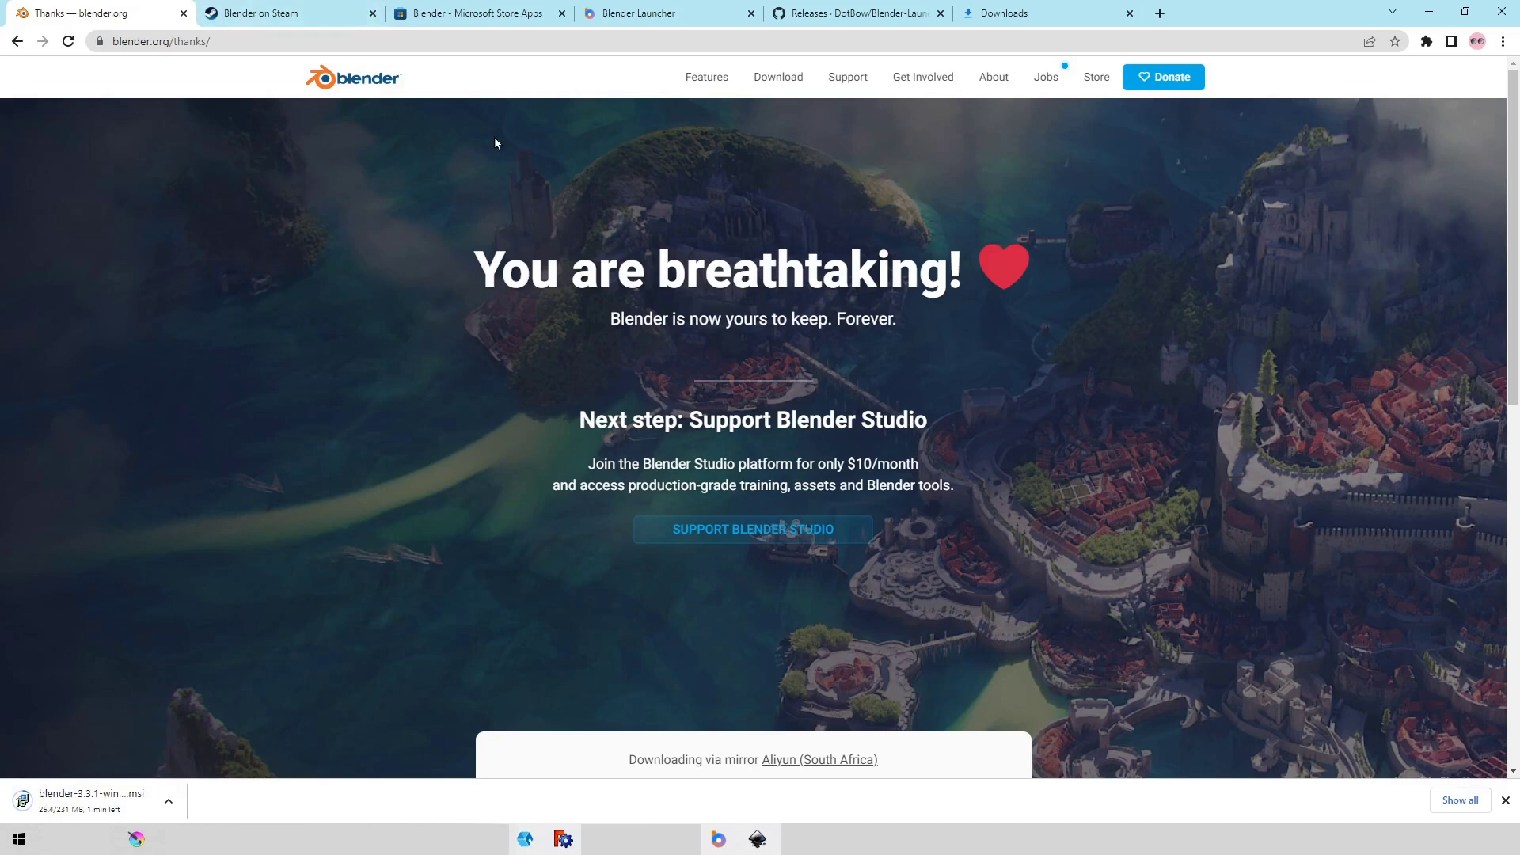
click(688, 9)
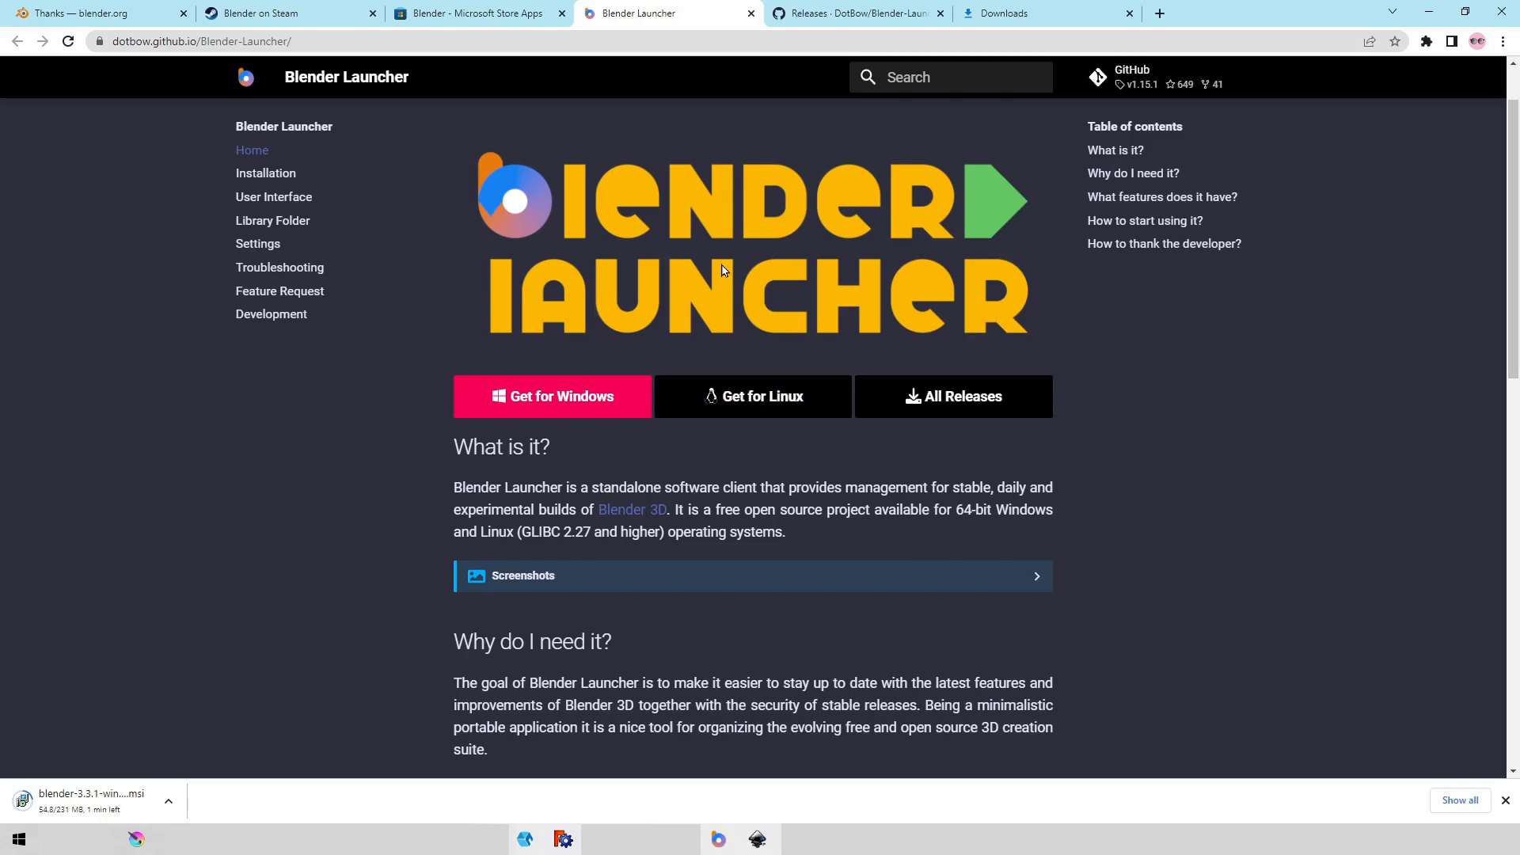
Download the Blender Launcher v1.15.0 Windows zip using 'Get for Windows'.
click(592, 411)
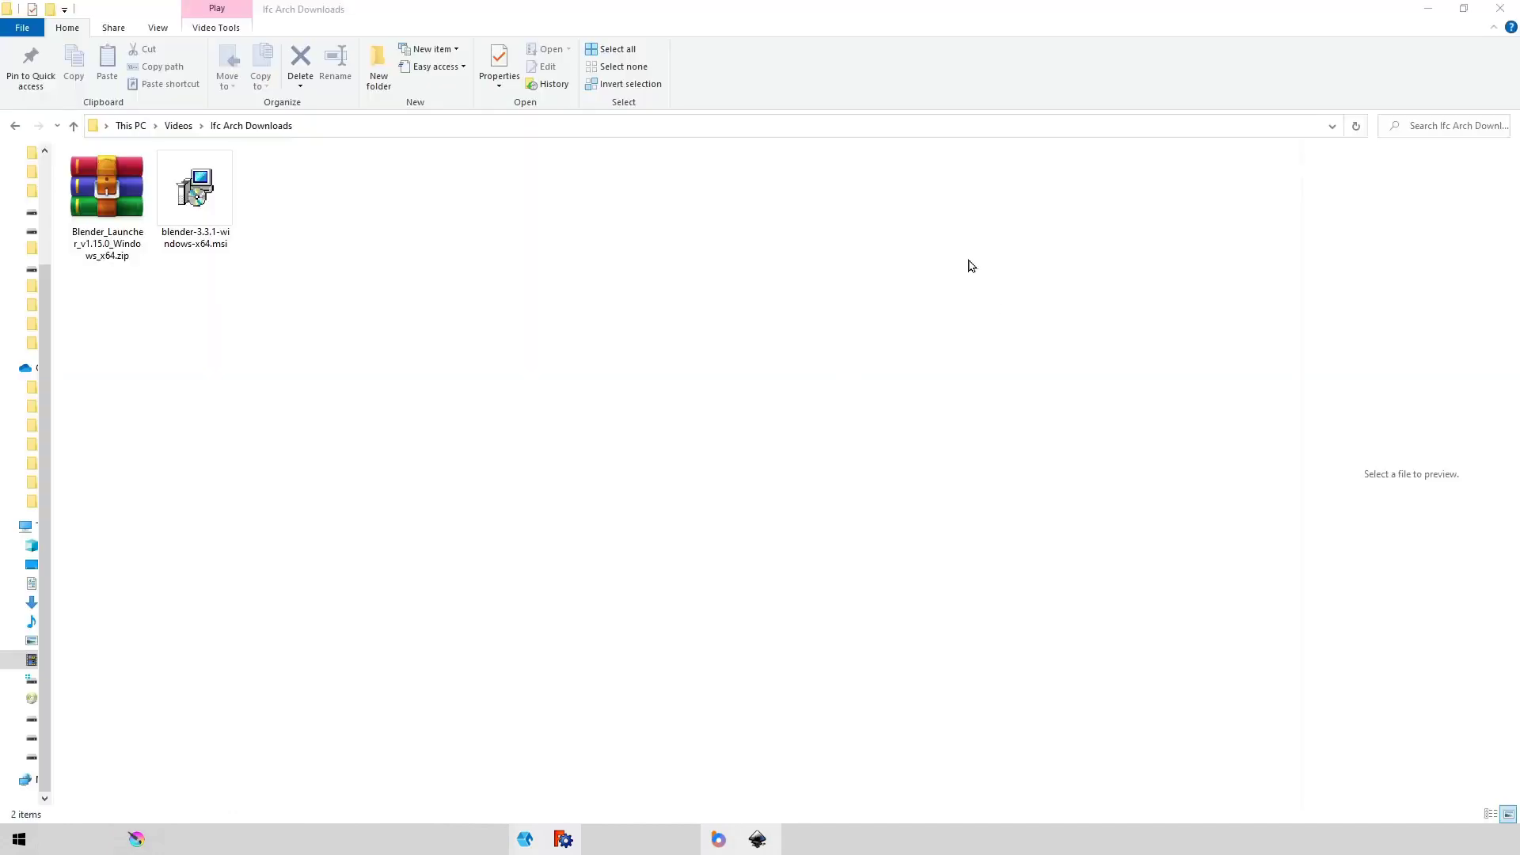
Extract the zip to Blender_Launcher_v1.15.0_Windows_x64 and select Blender Launcher.exe inside it.
click(111, 237)
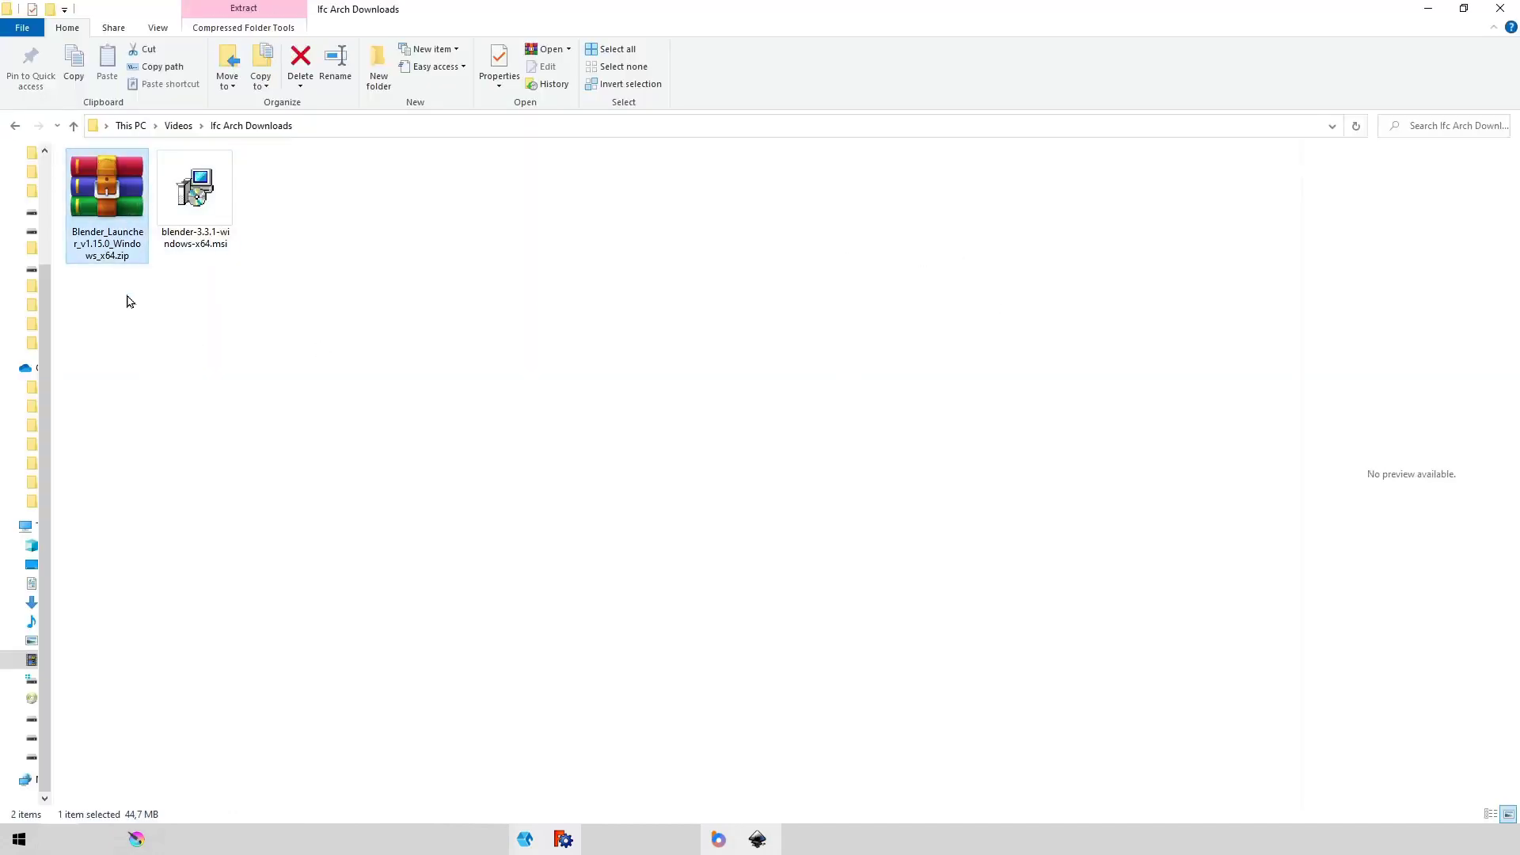
right_click(133, 226)
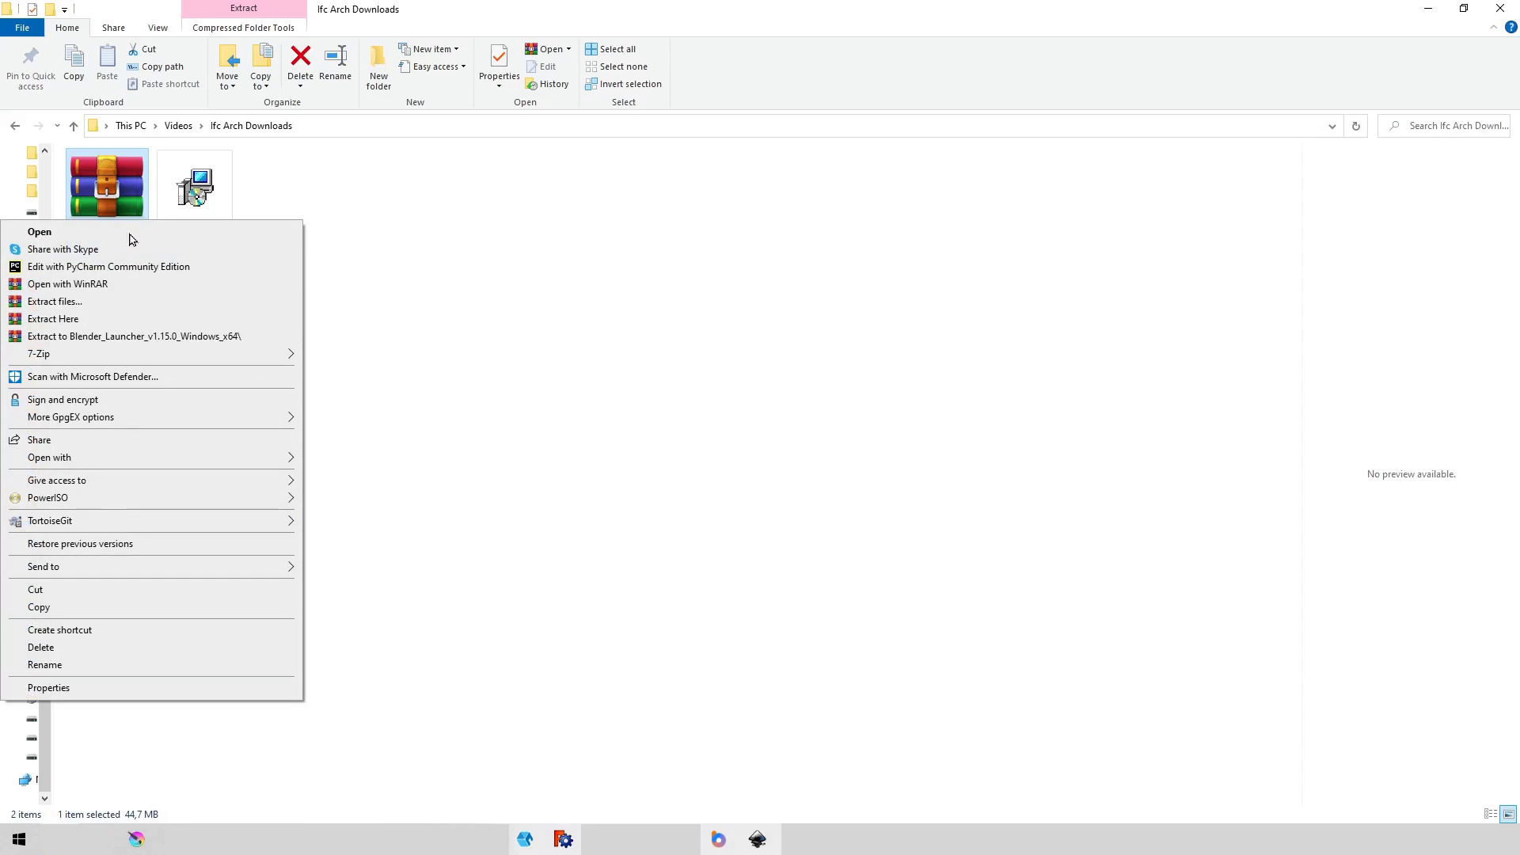
click(166, 336)
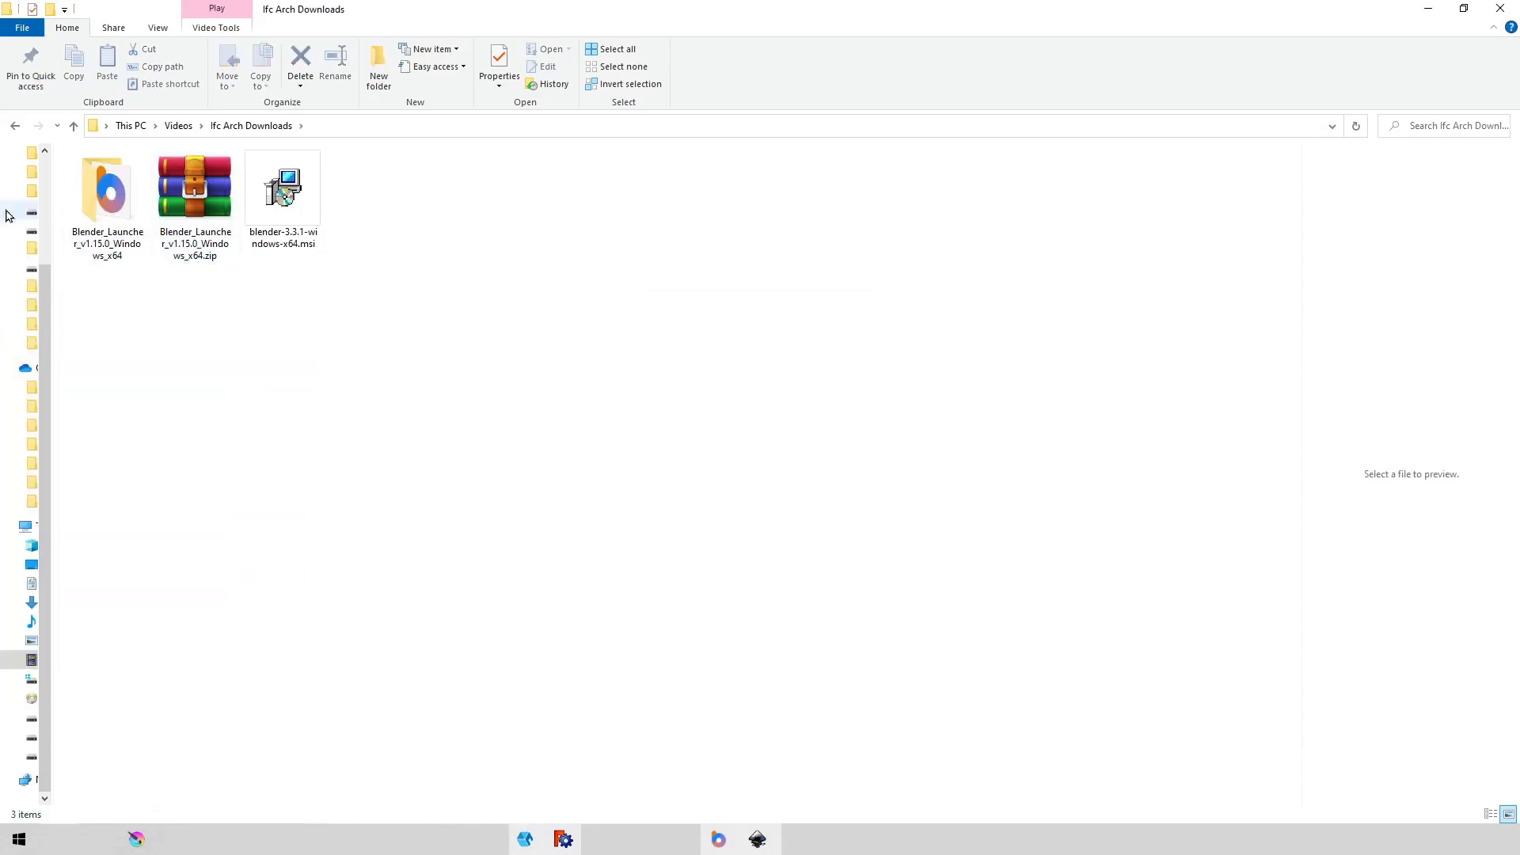
key(Left)
key(Return)
click(124, 205)
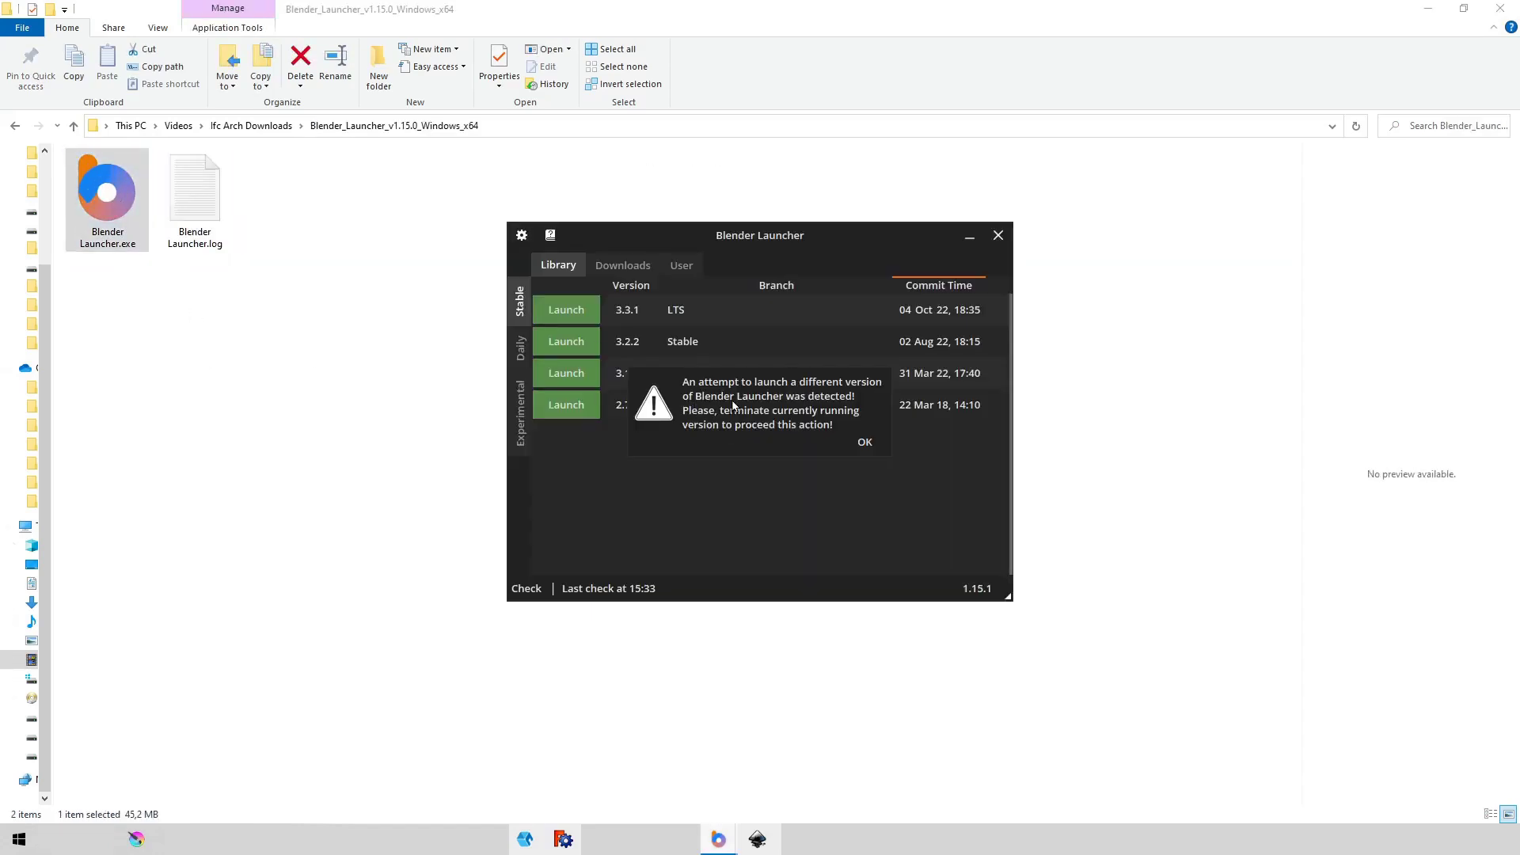
Dismiss the version warning, start the 3.3.0 LTS download, and go back to the Library.
click(864, 443)
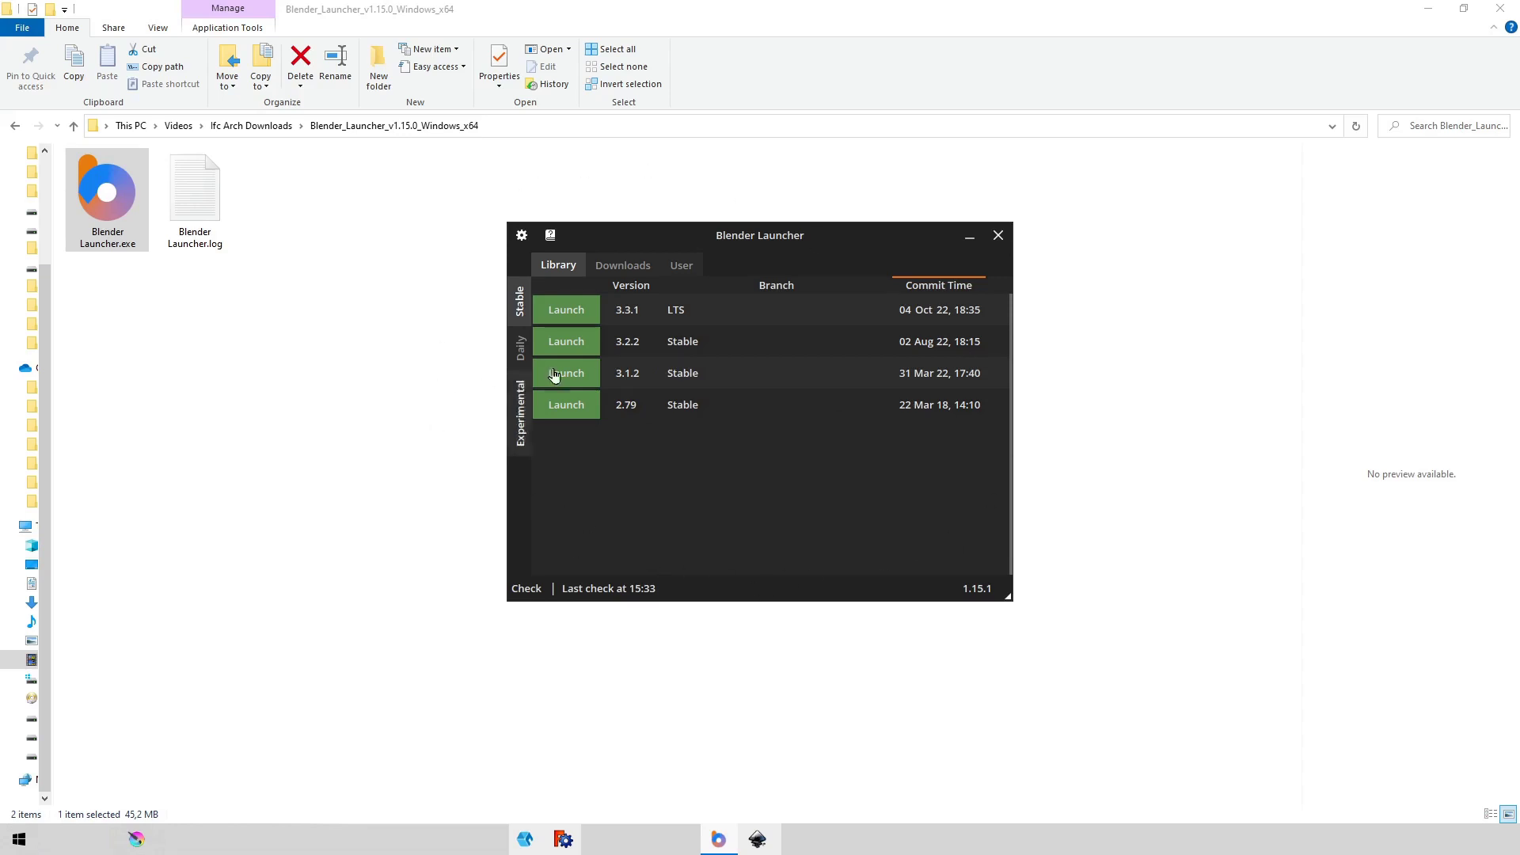
click(622, 265)
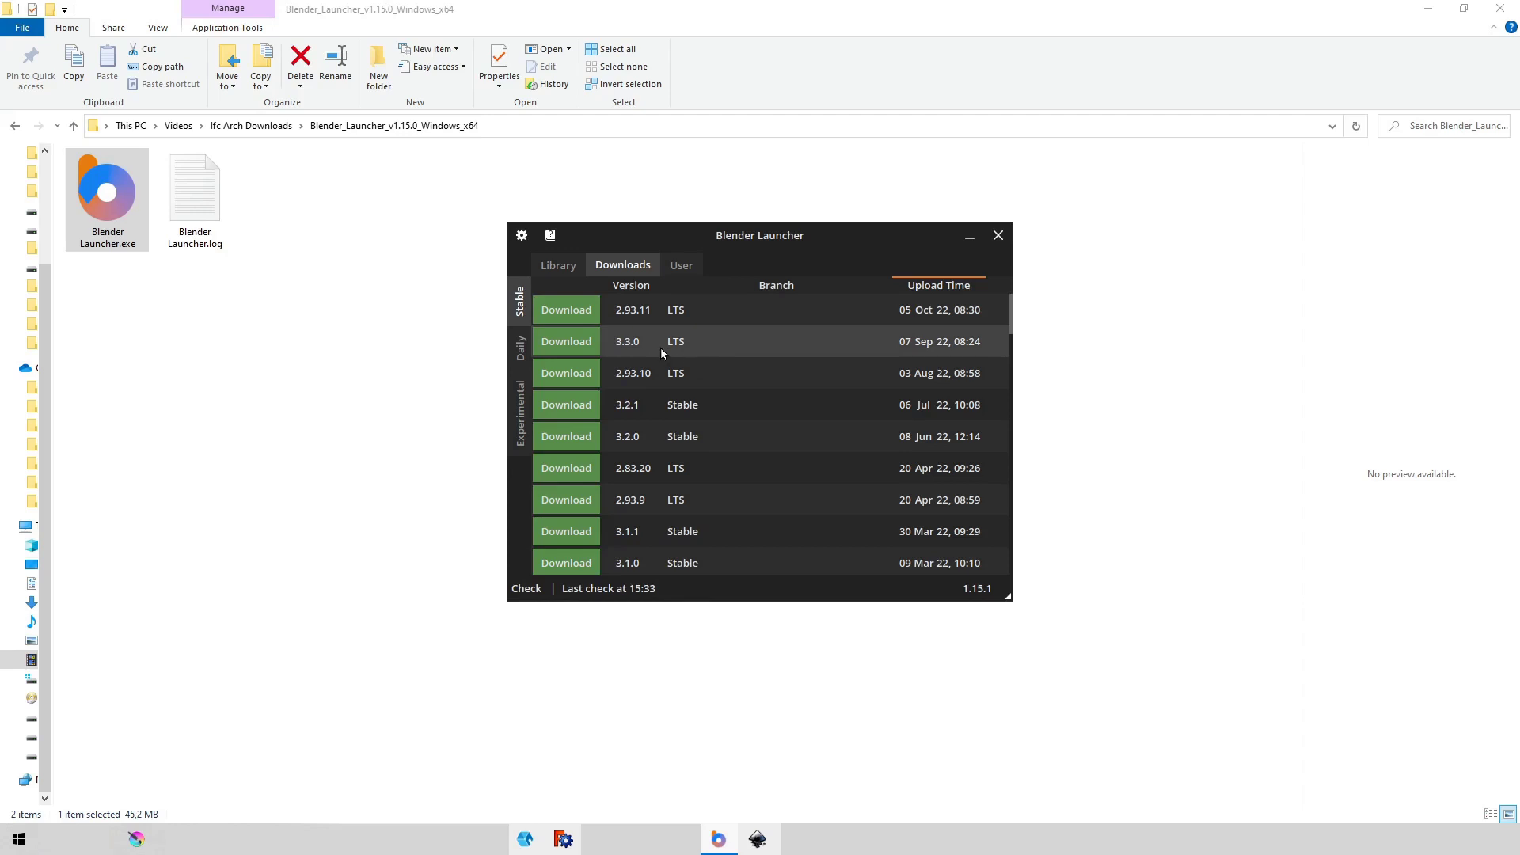
click(576, 348)
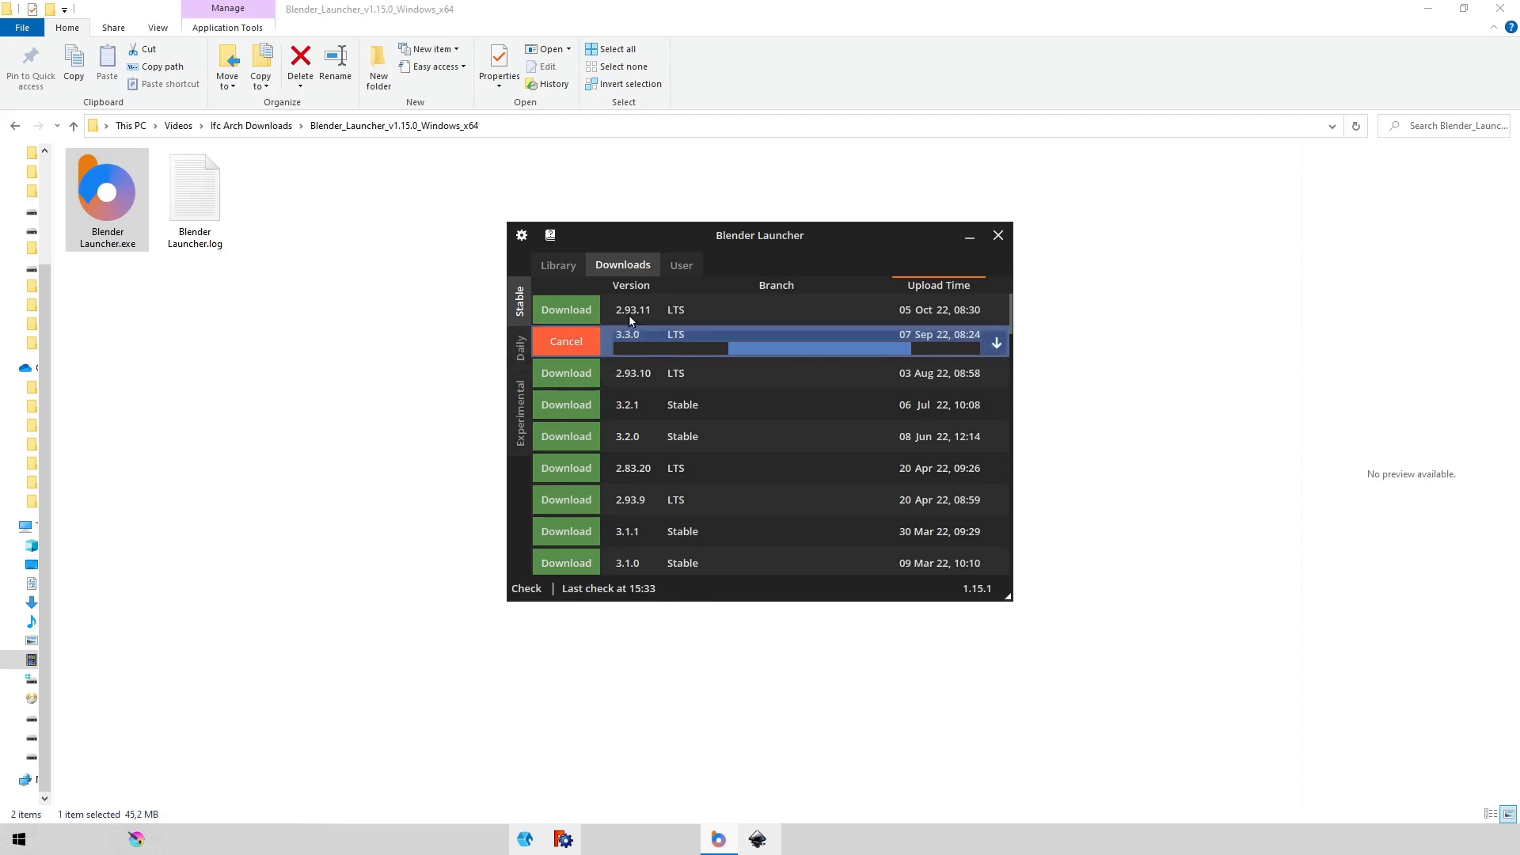
click(561, 264)
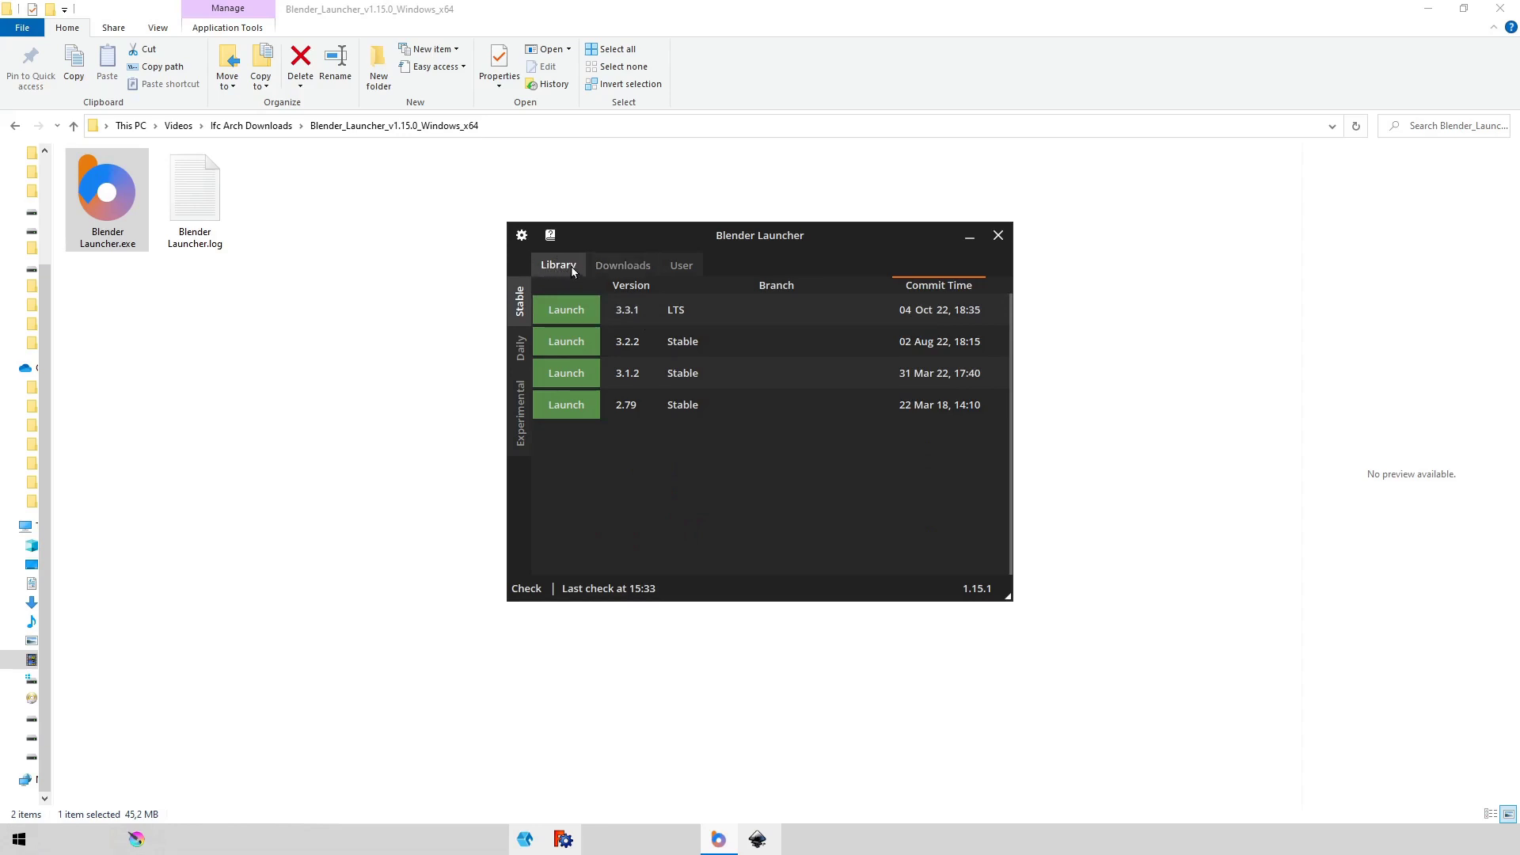
Browse the Downloads, User and Library tabs to see available, favourite and custom builds.
click(622, 265)
scroll(679, 442, down, 5)
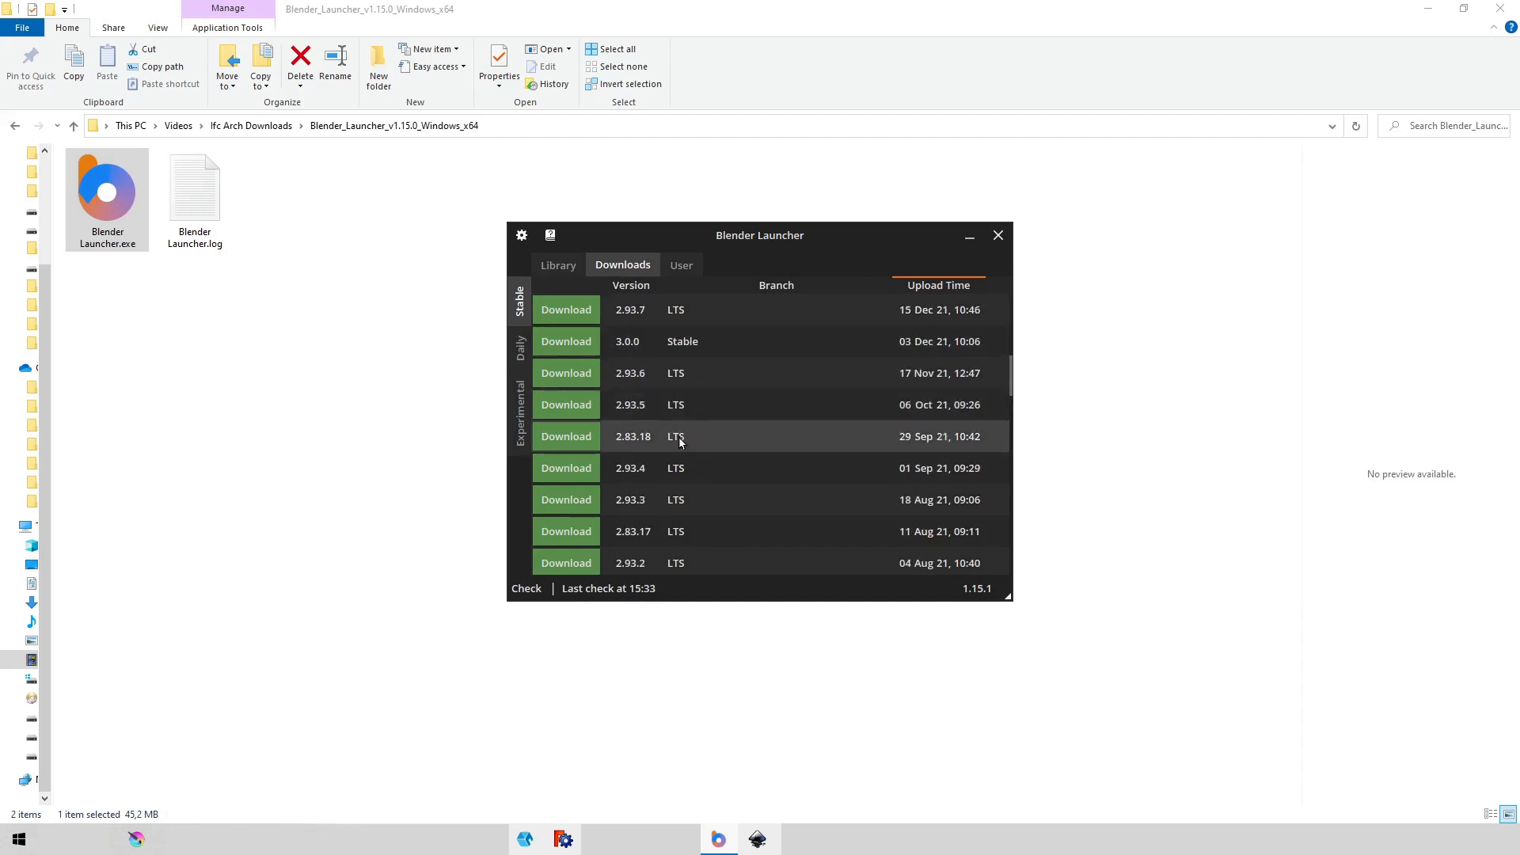
scroll(679, 438, down, 8)
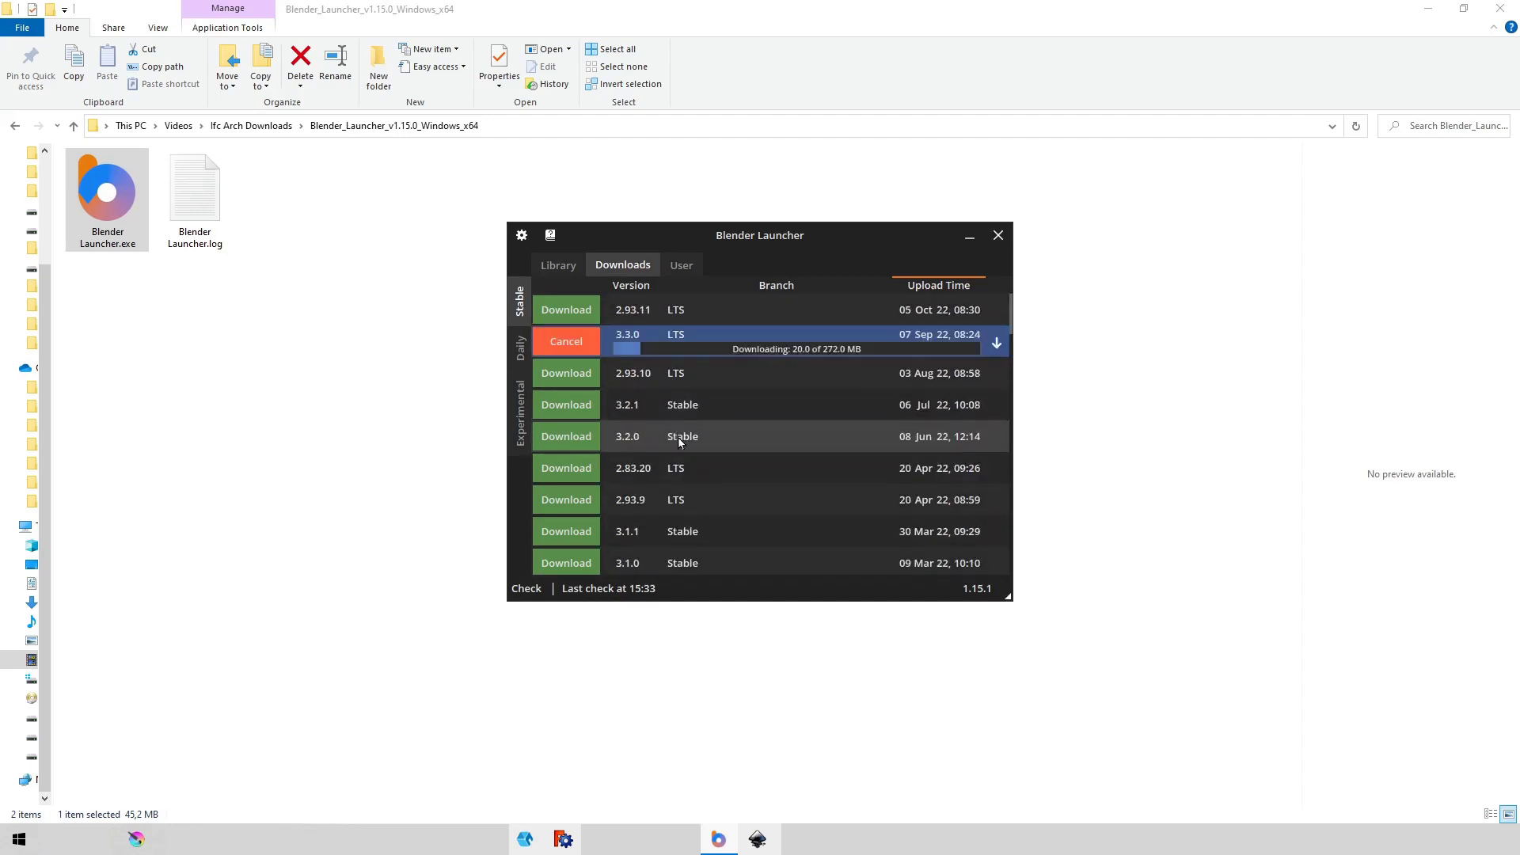
click(679, 264)
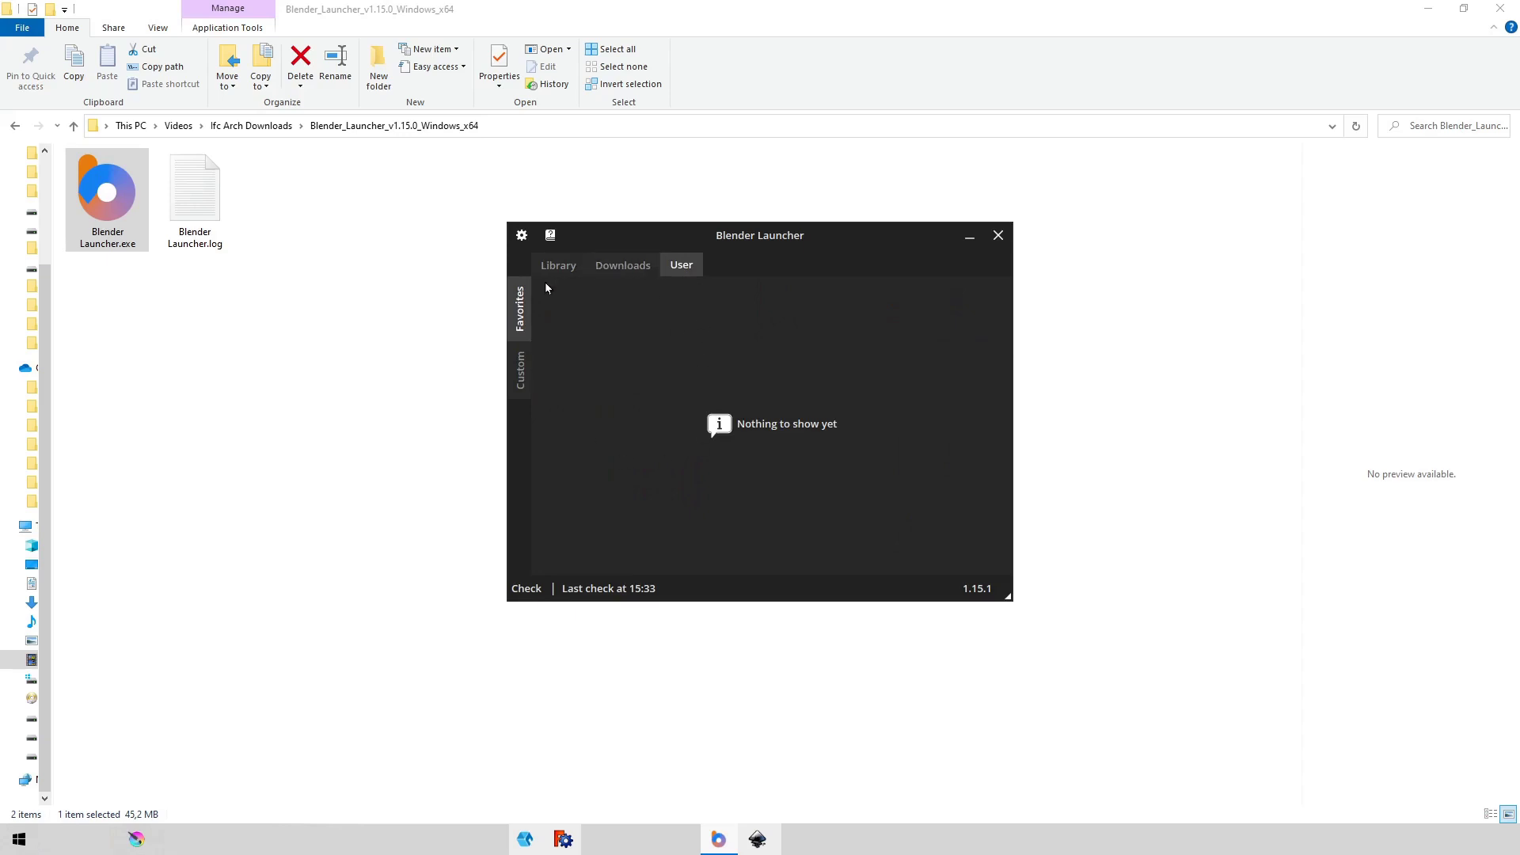
click(556, 265)
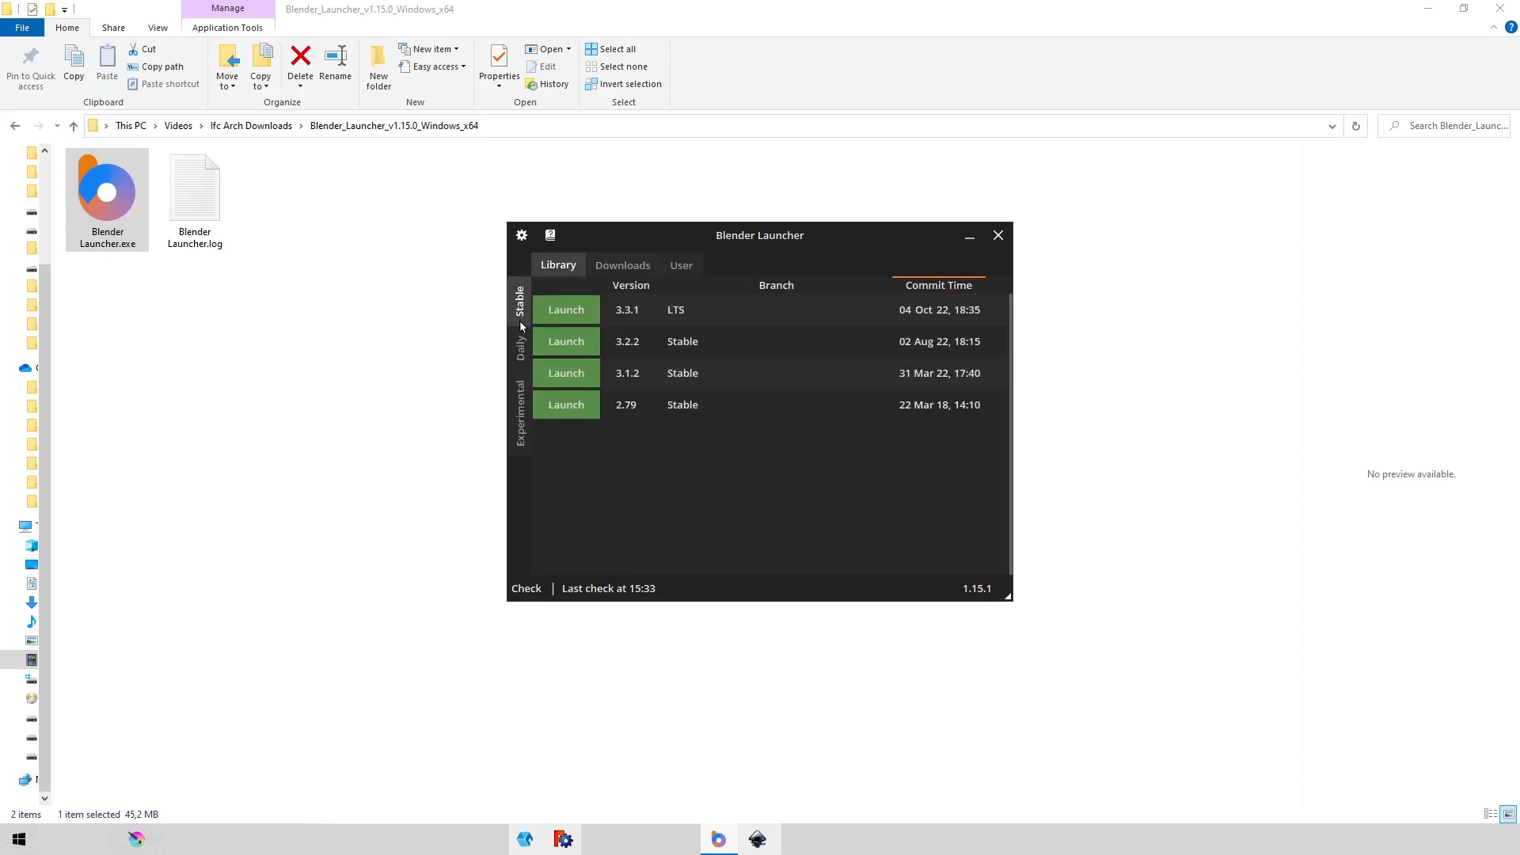
click(630, 266)
click(679, 264)
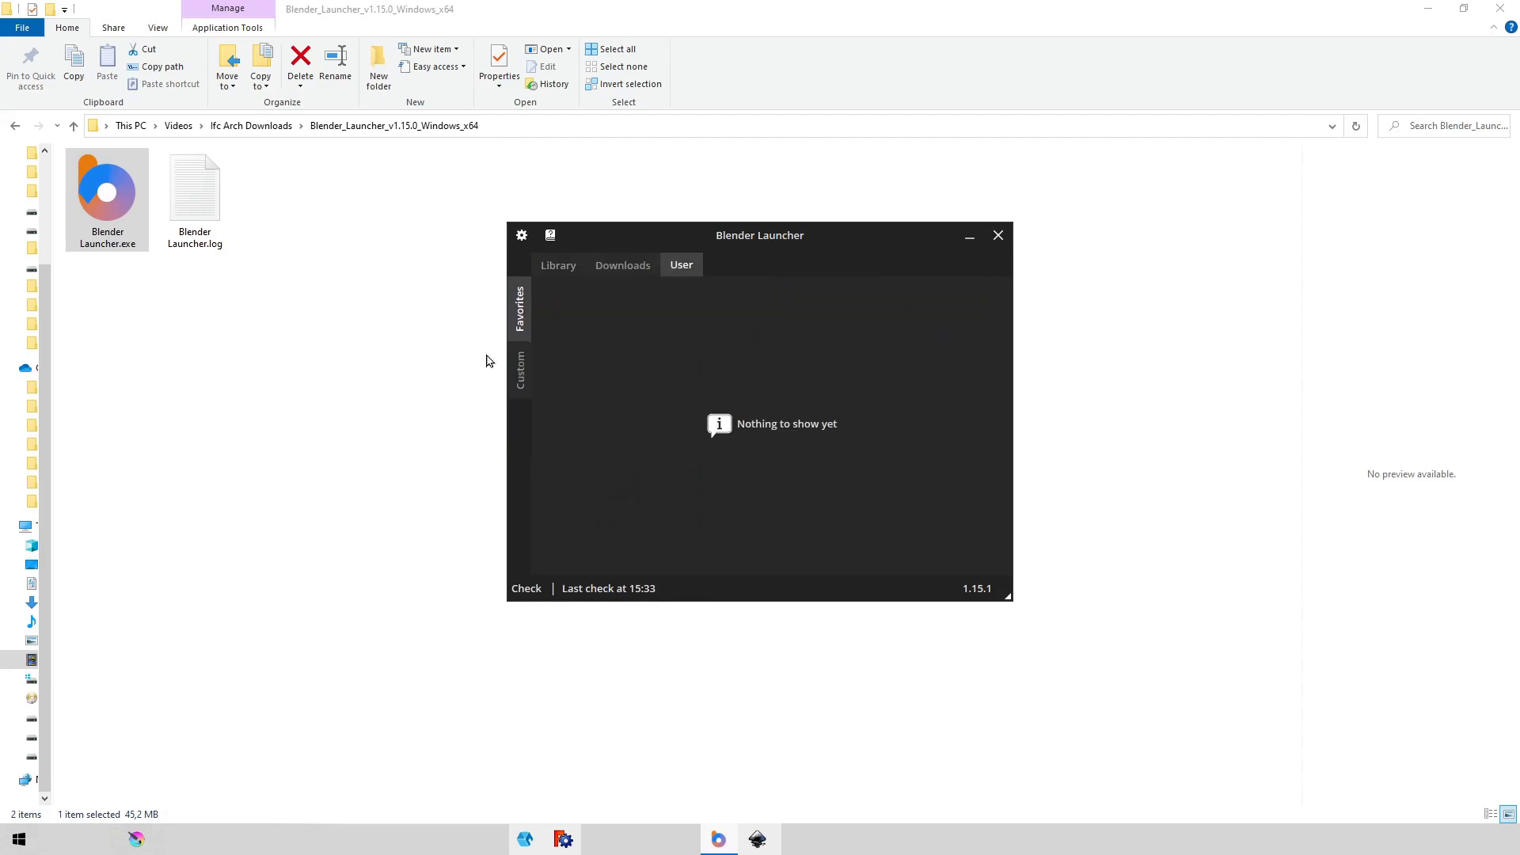
click(600, 270)
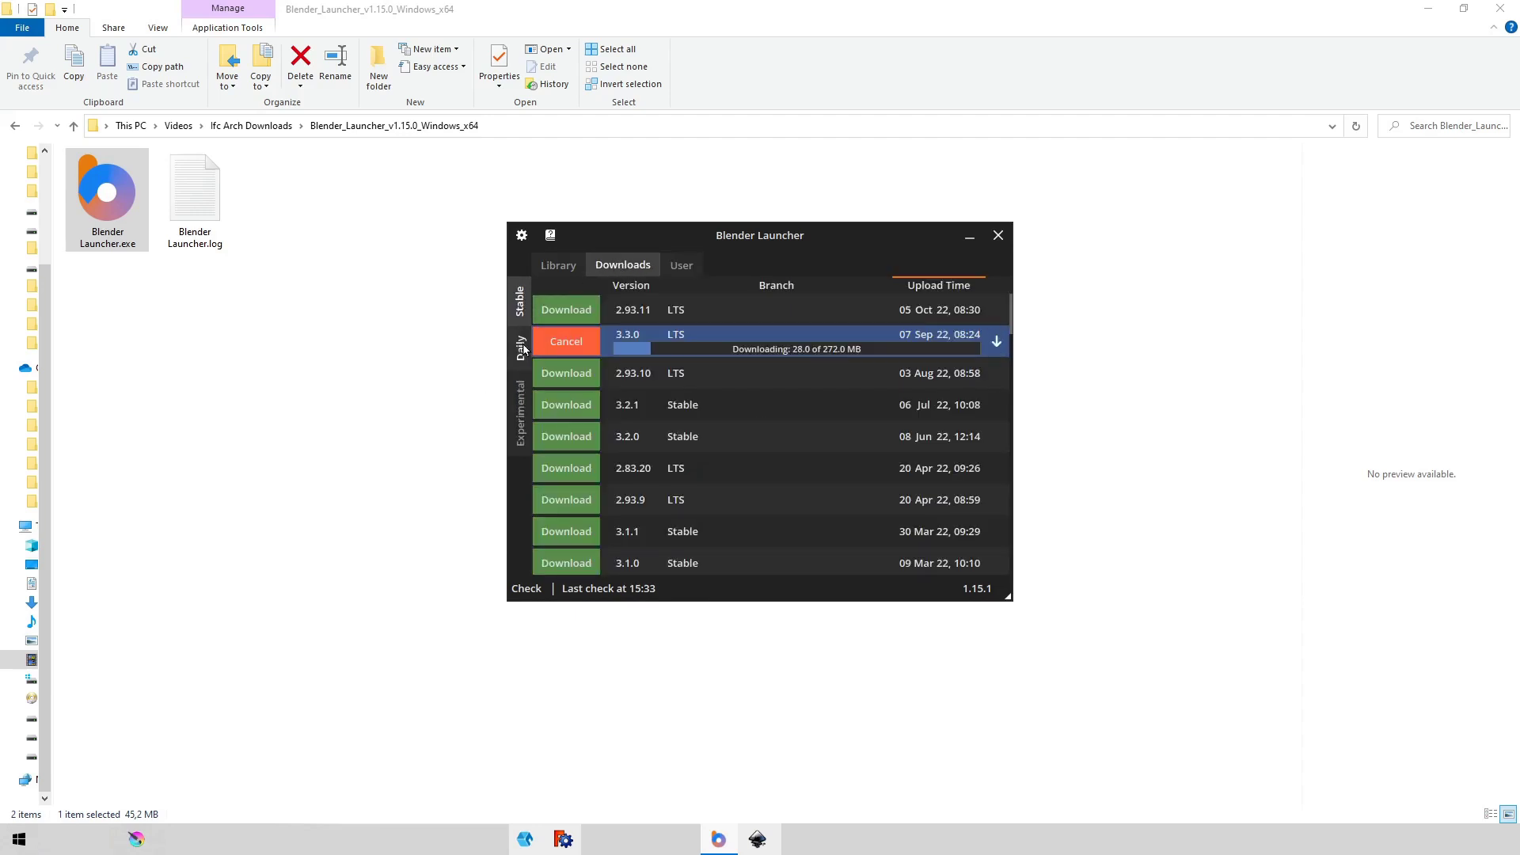
Compare the Daily and Experimental download lists, ending on Daily (3.5.0 Alpha to 2.93.11 Stable).
click(520, 349)
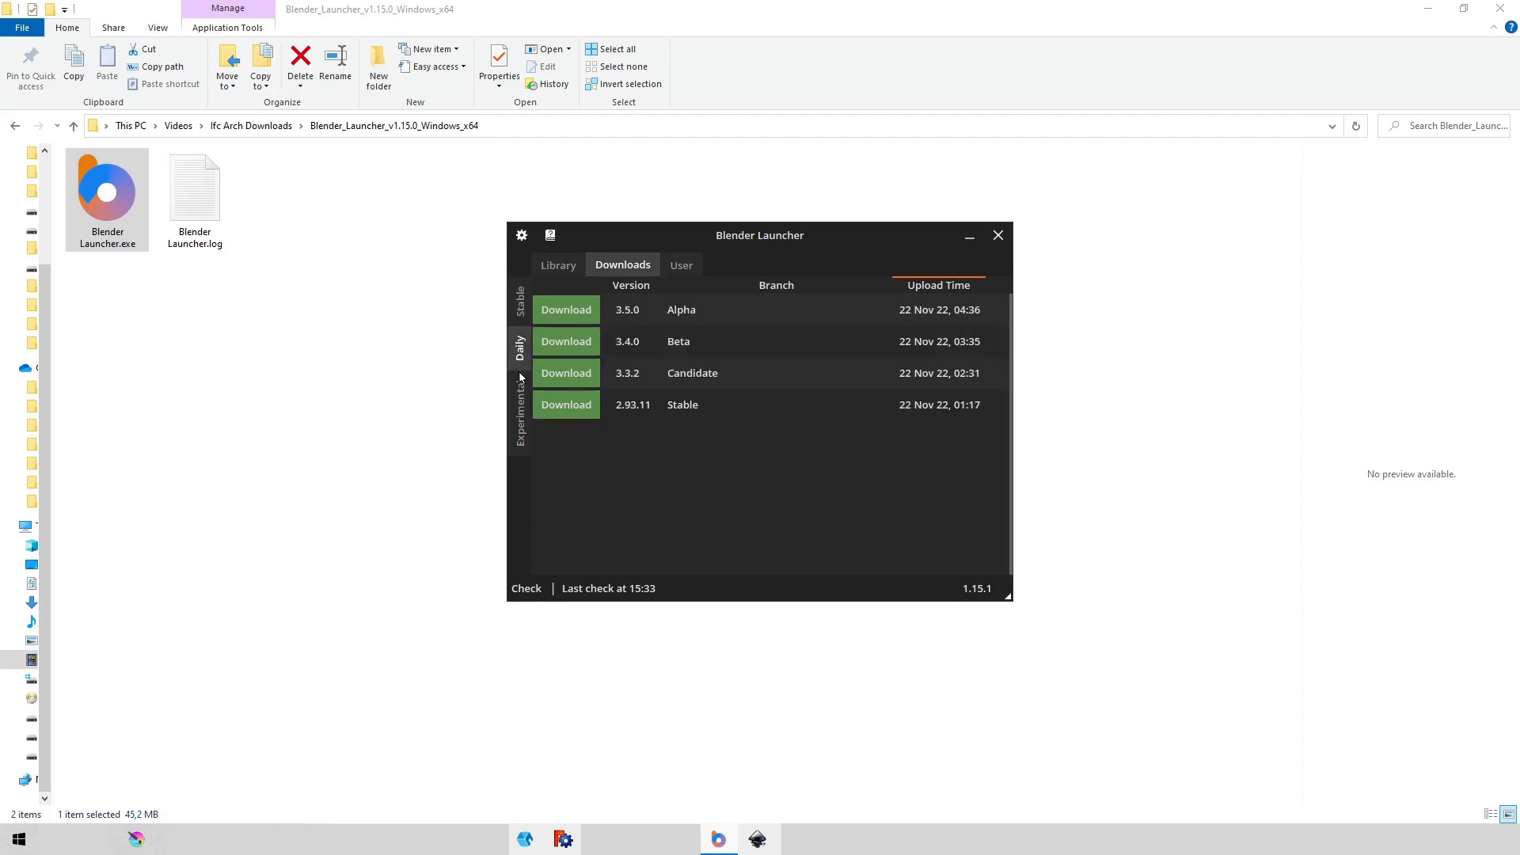
click(520, 430)
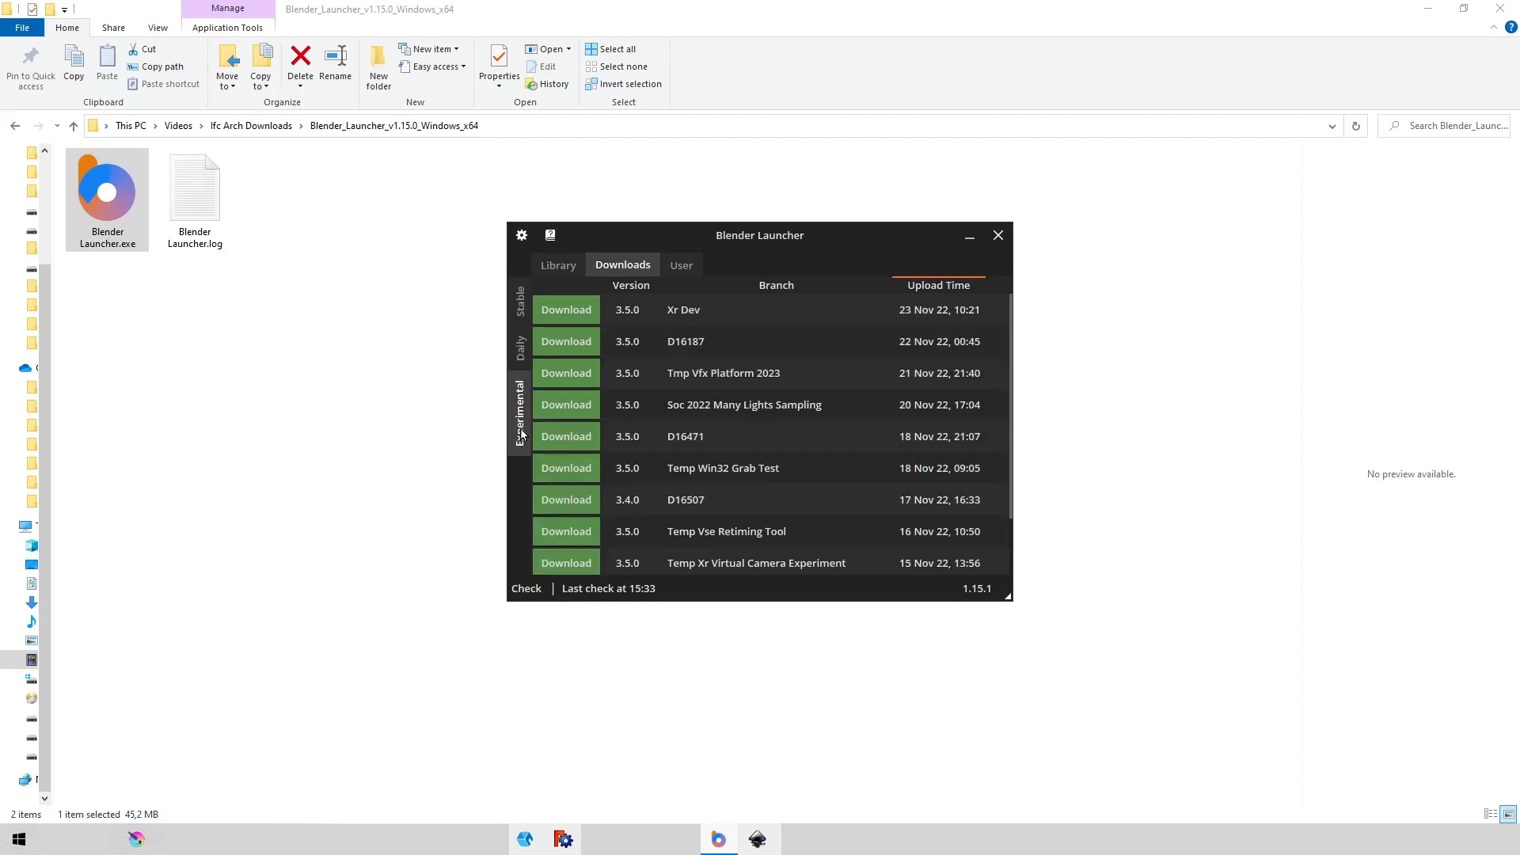
scroll(749, 322, down, 1)
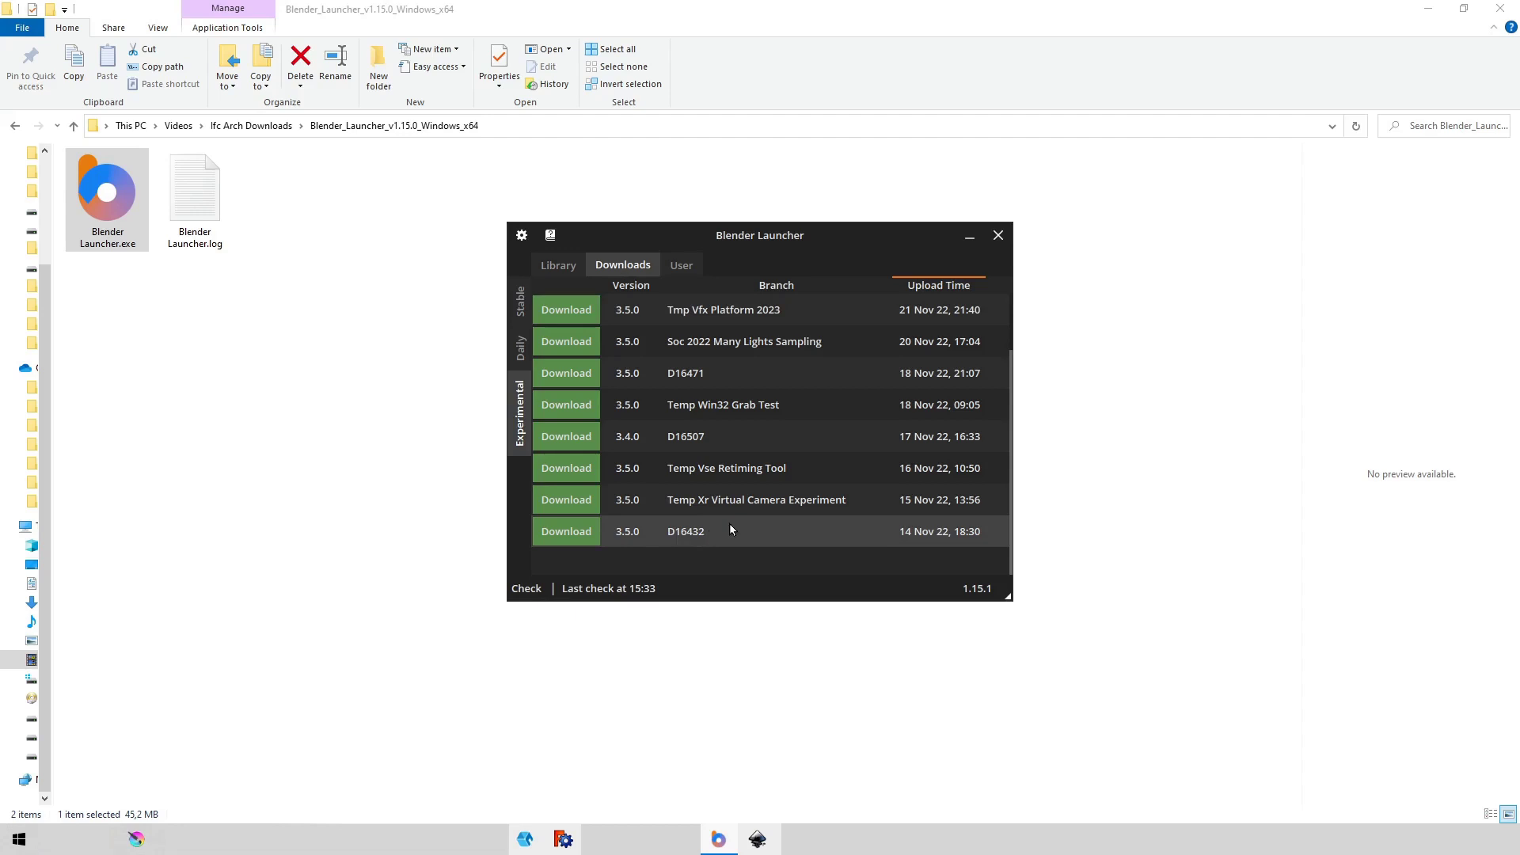
scroll(740, 526, up, 1)
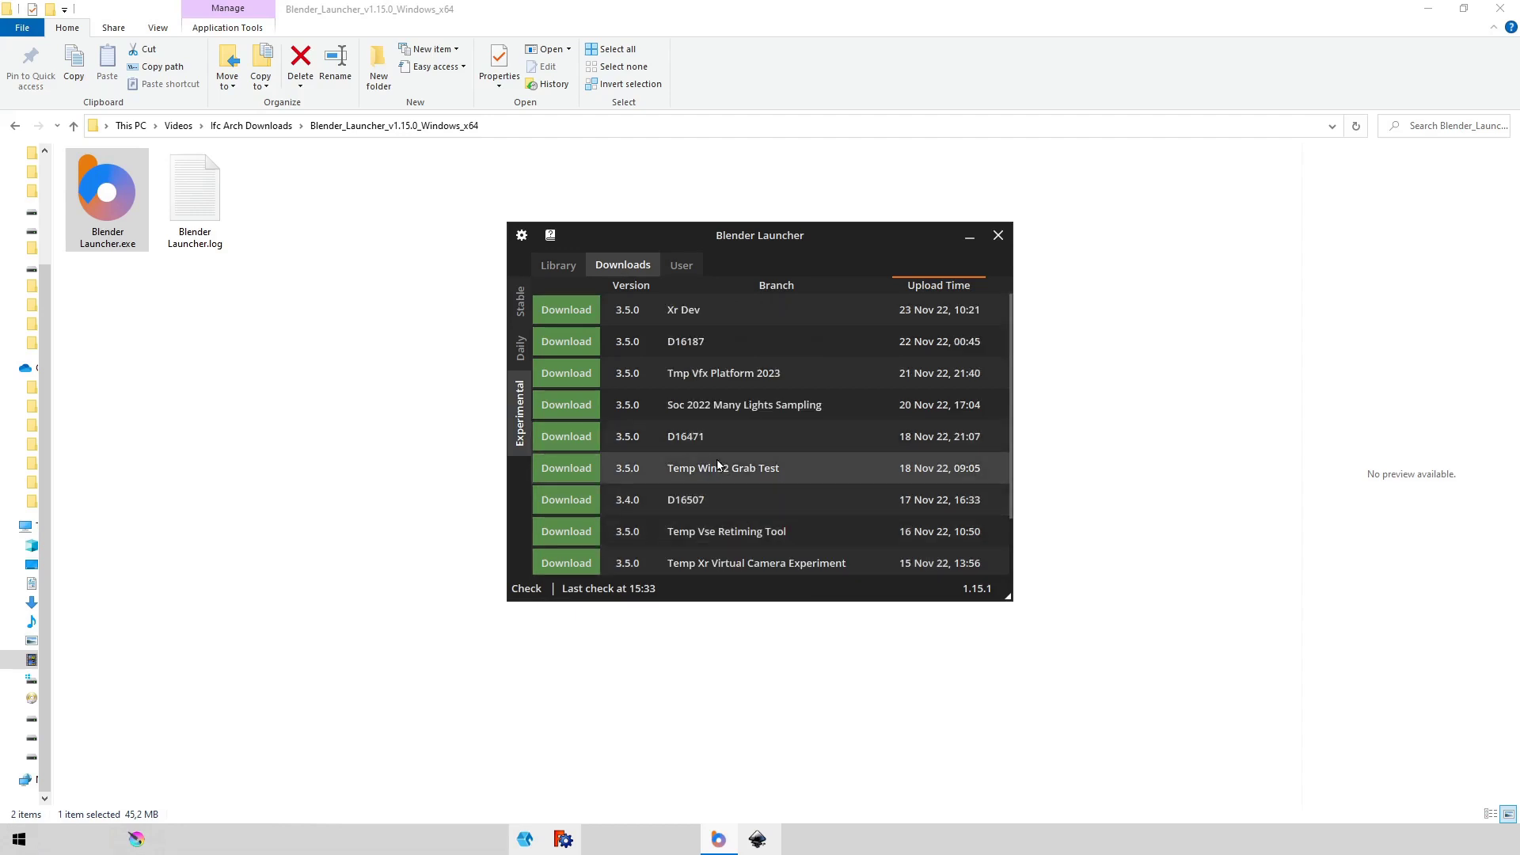
click(520, 351)
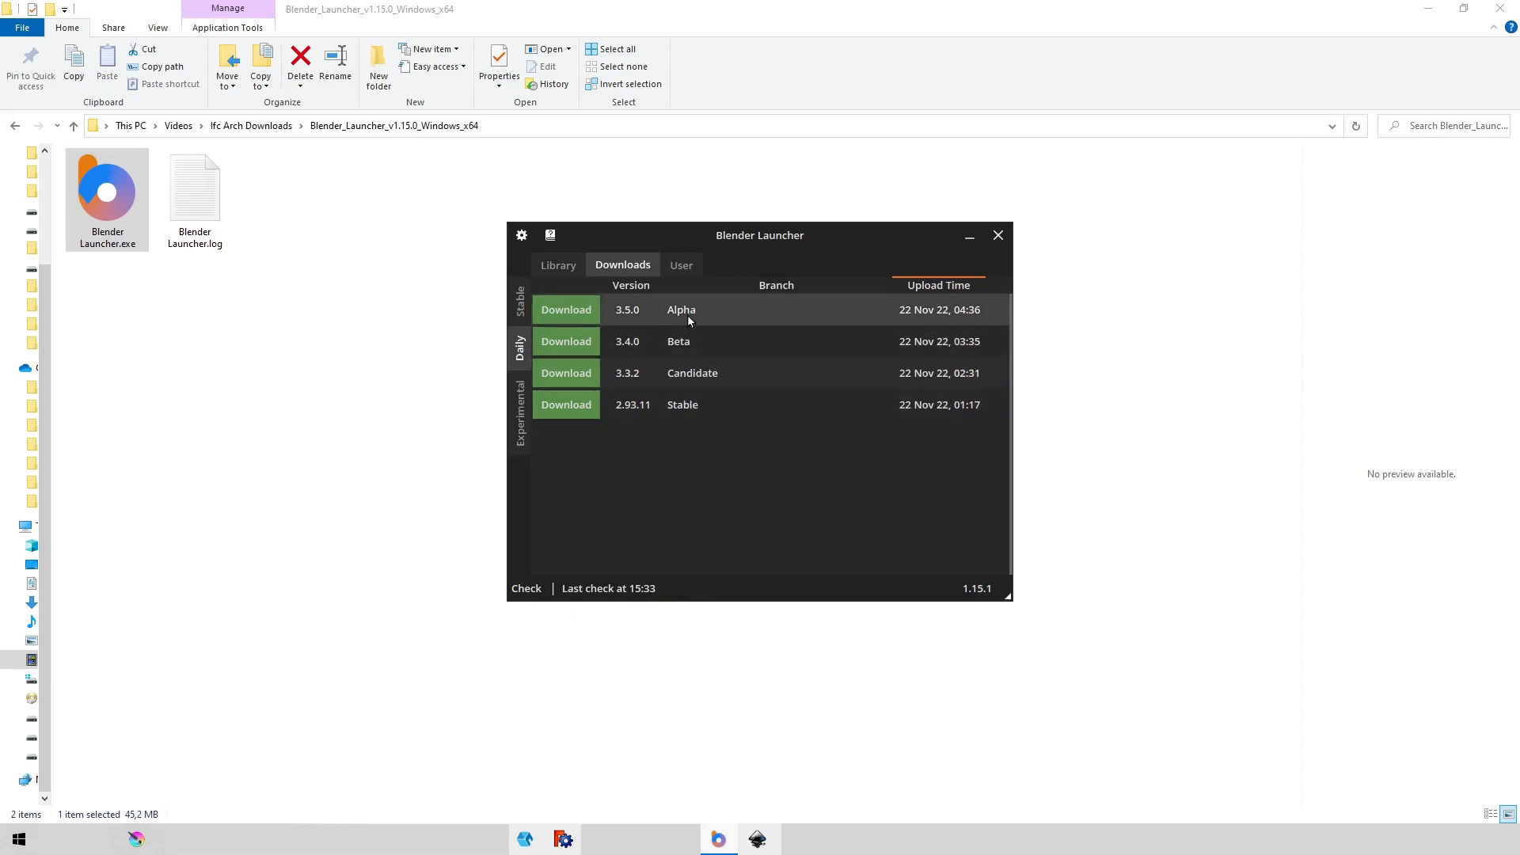
Review the Stable downloads list with the running 3.3.0 download.
click(524, 307)
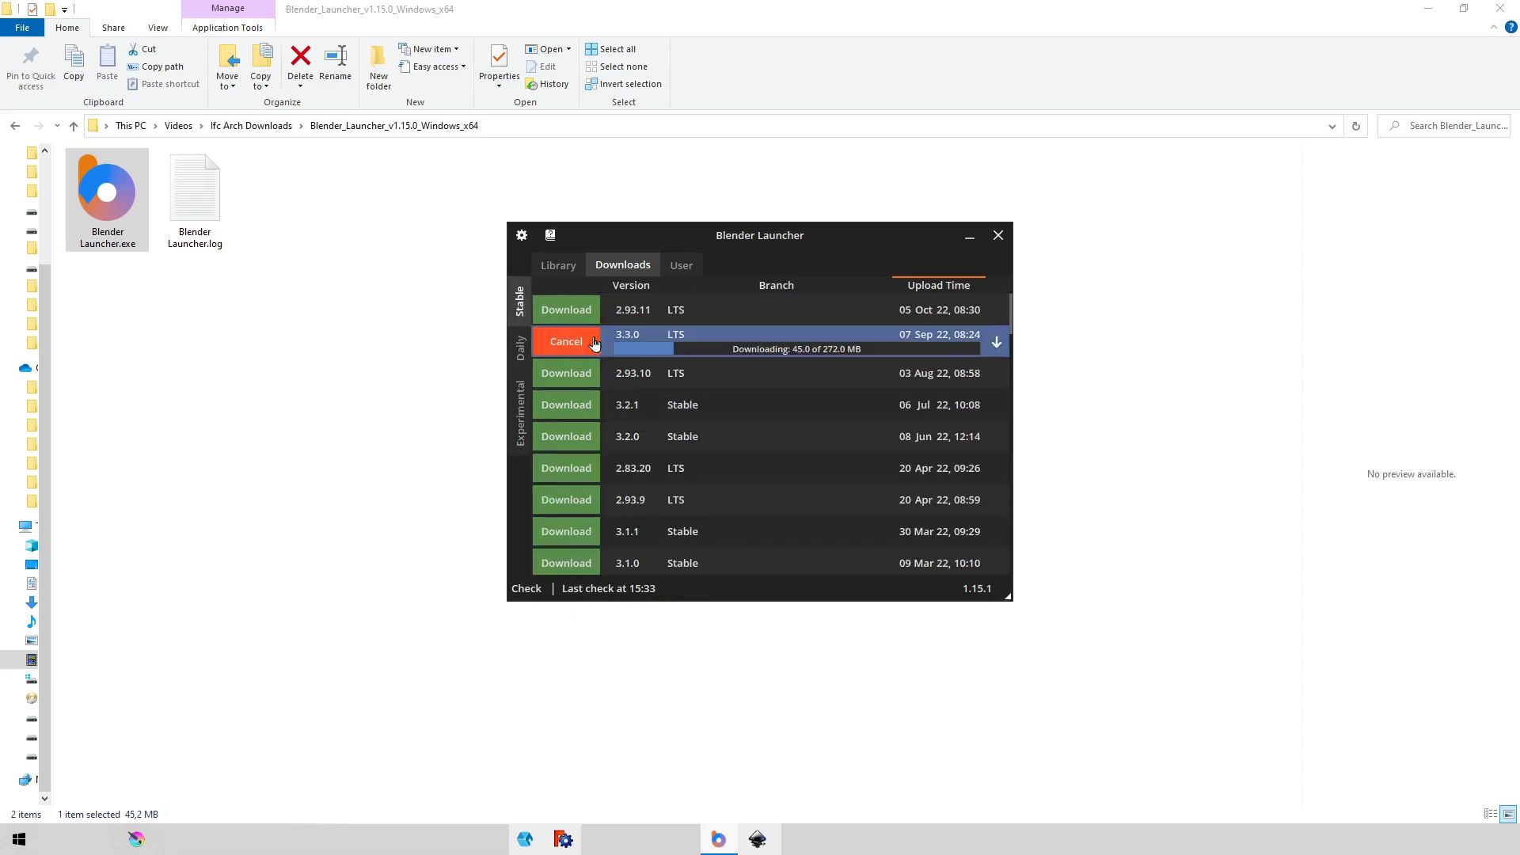
scroll(676, 467, down, 6)
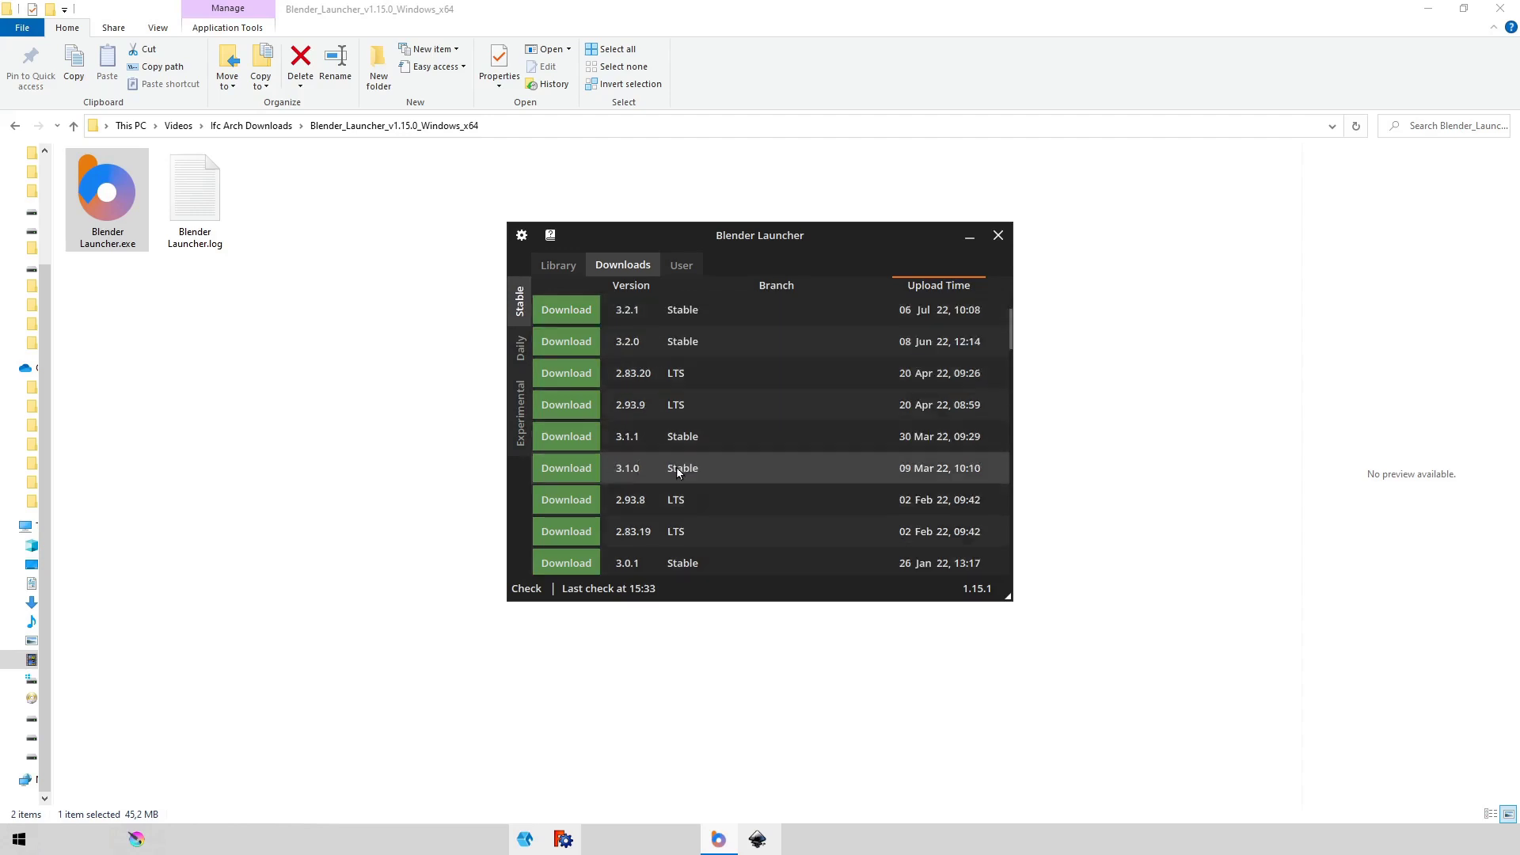
scroll(675, 469, down, 6)
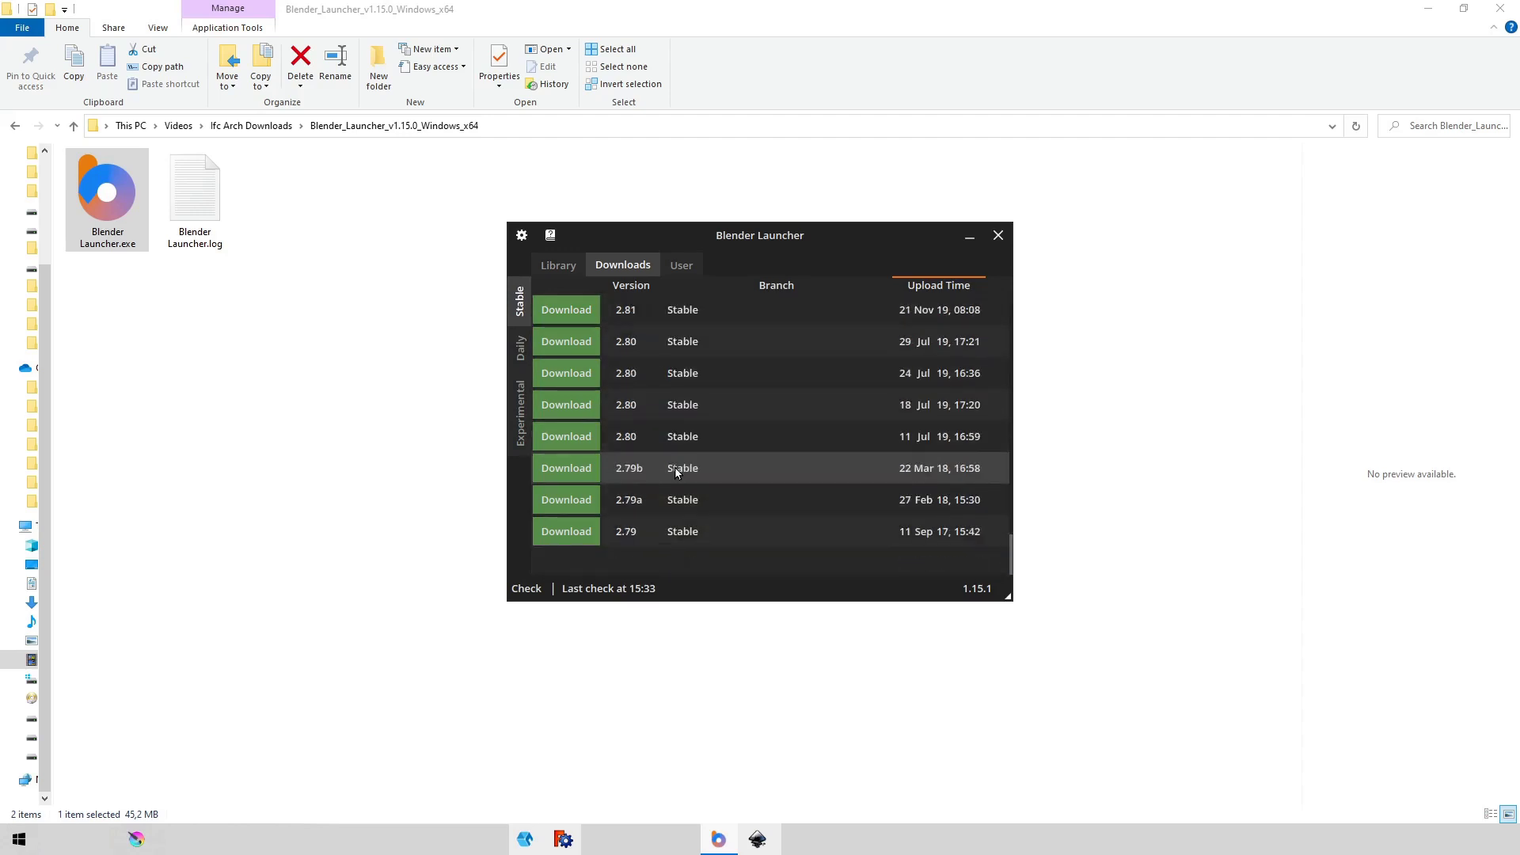
scroll(674, 469, up, 12)
scroll(662, 440, up, 3)
scroll(675, 448, down, 15)
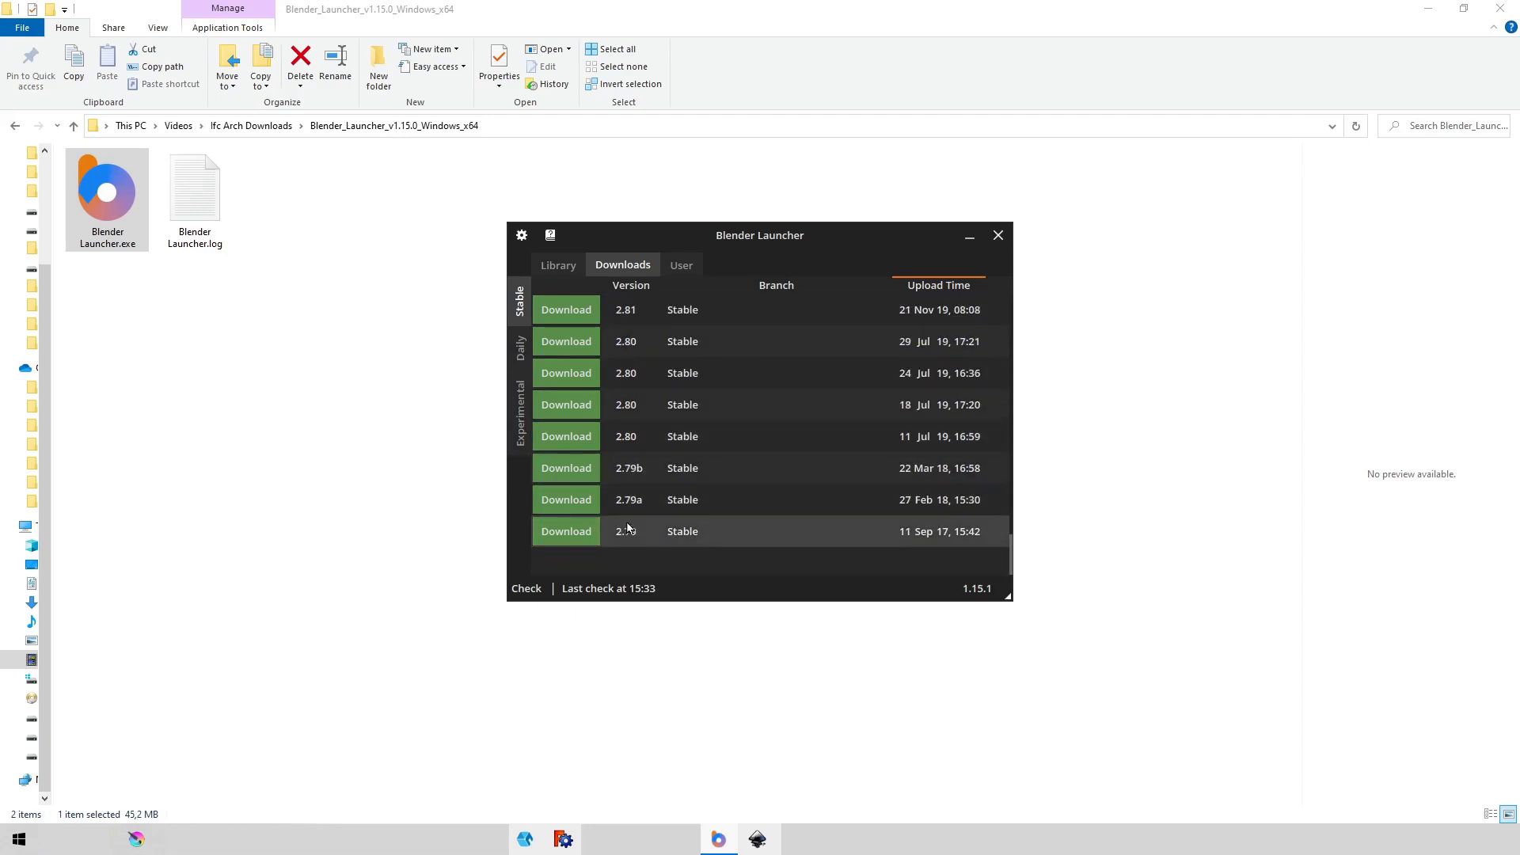
scroll(602, 475, up, 5)
Check the Library's Daily, Experimental and Stable builds, then launch Blender 3.3.1.
click(557, 266)
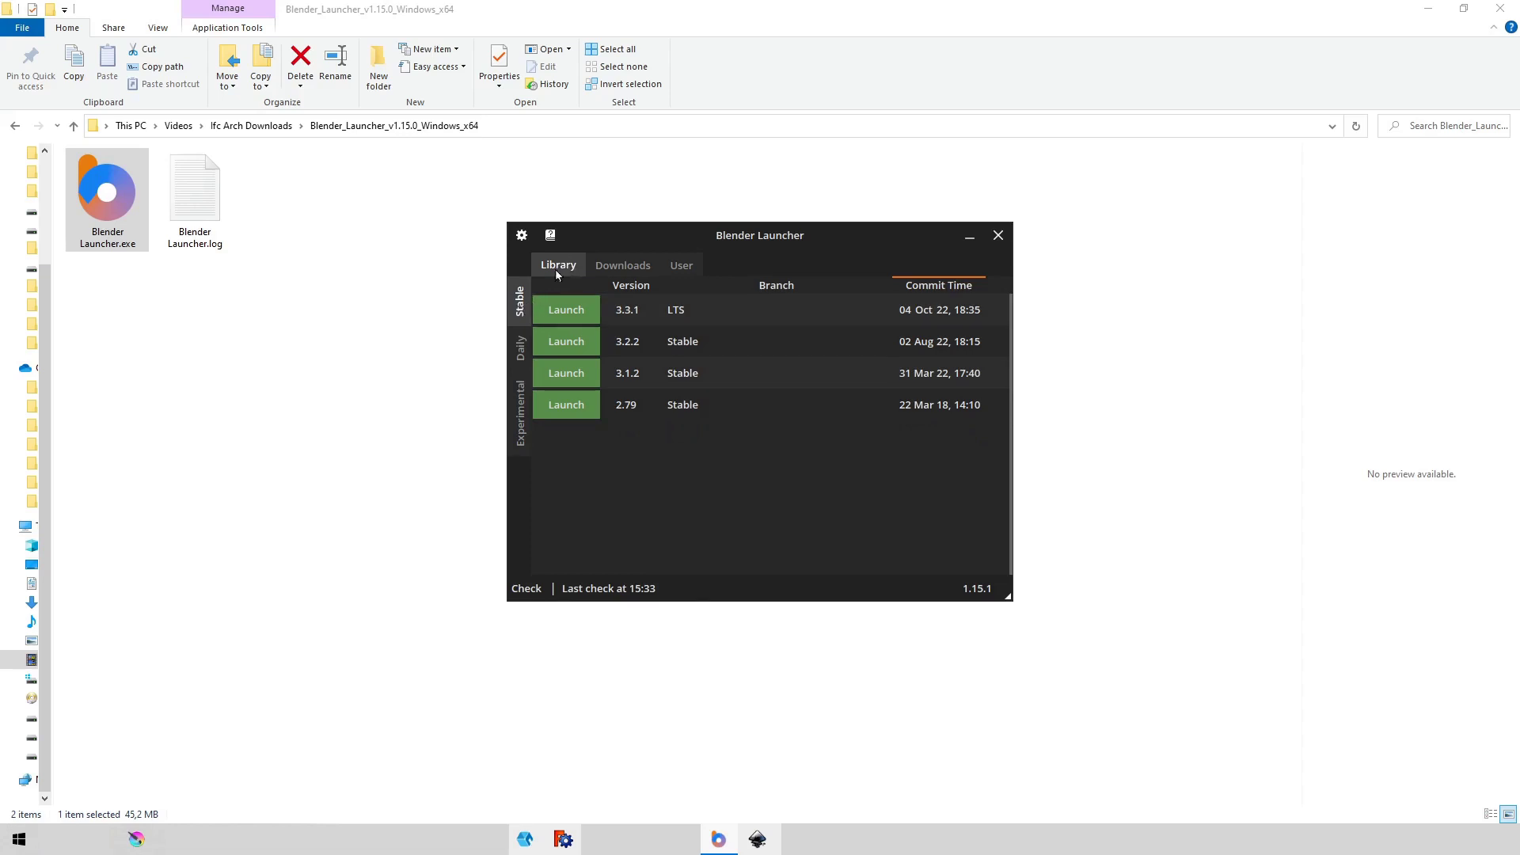
click(520, 348)
click(514, 420)
click(520, 304)
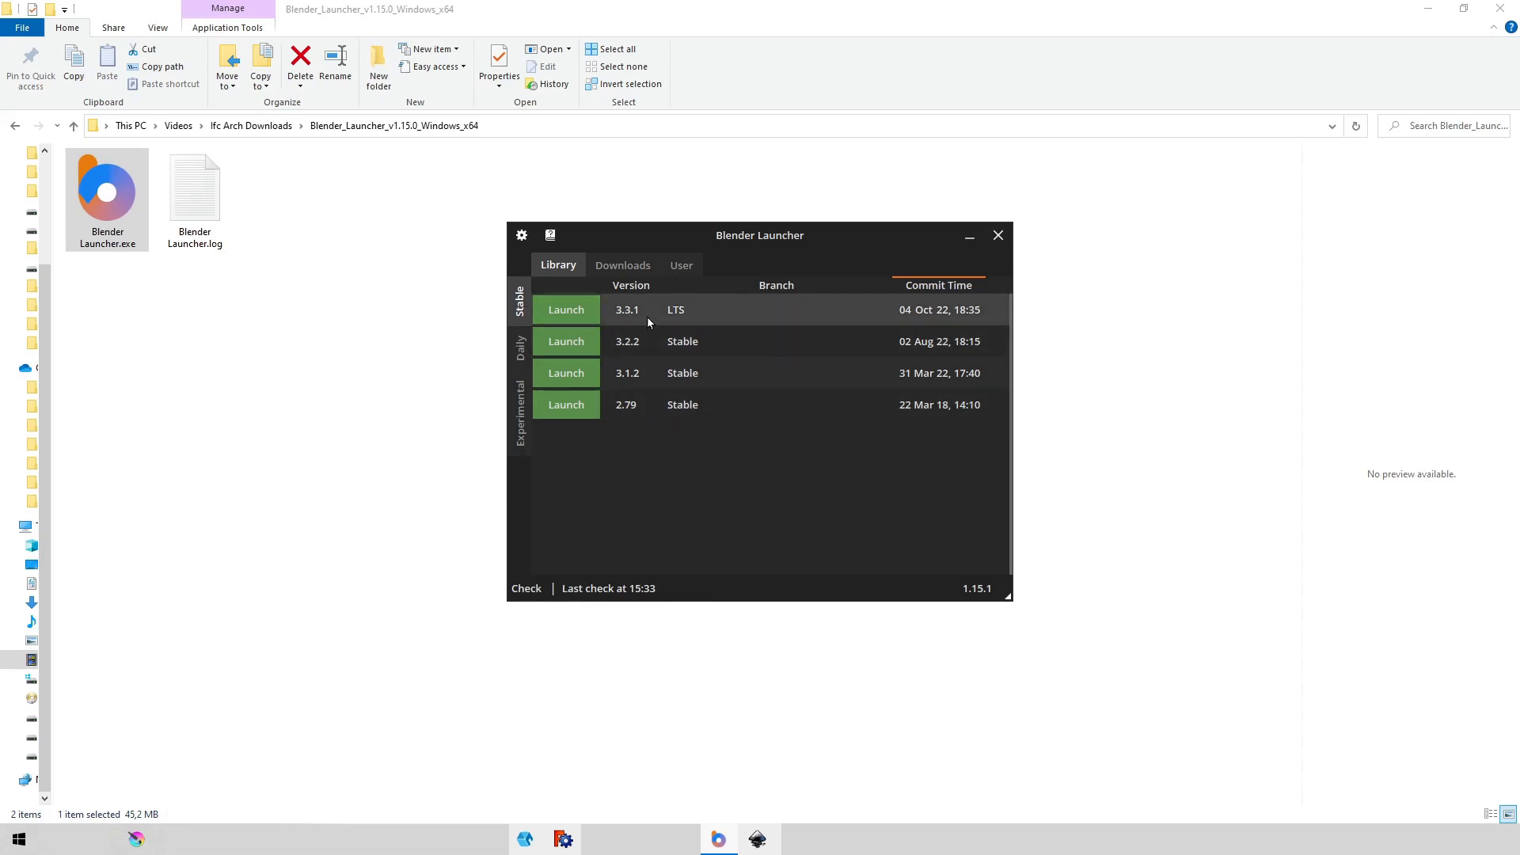
click(555, 311)
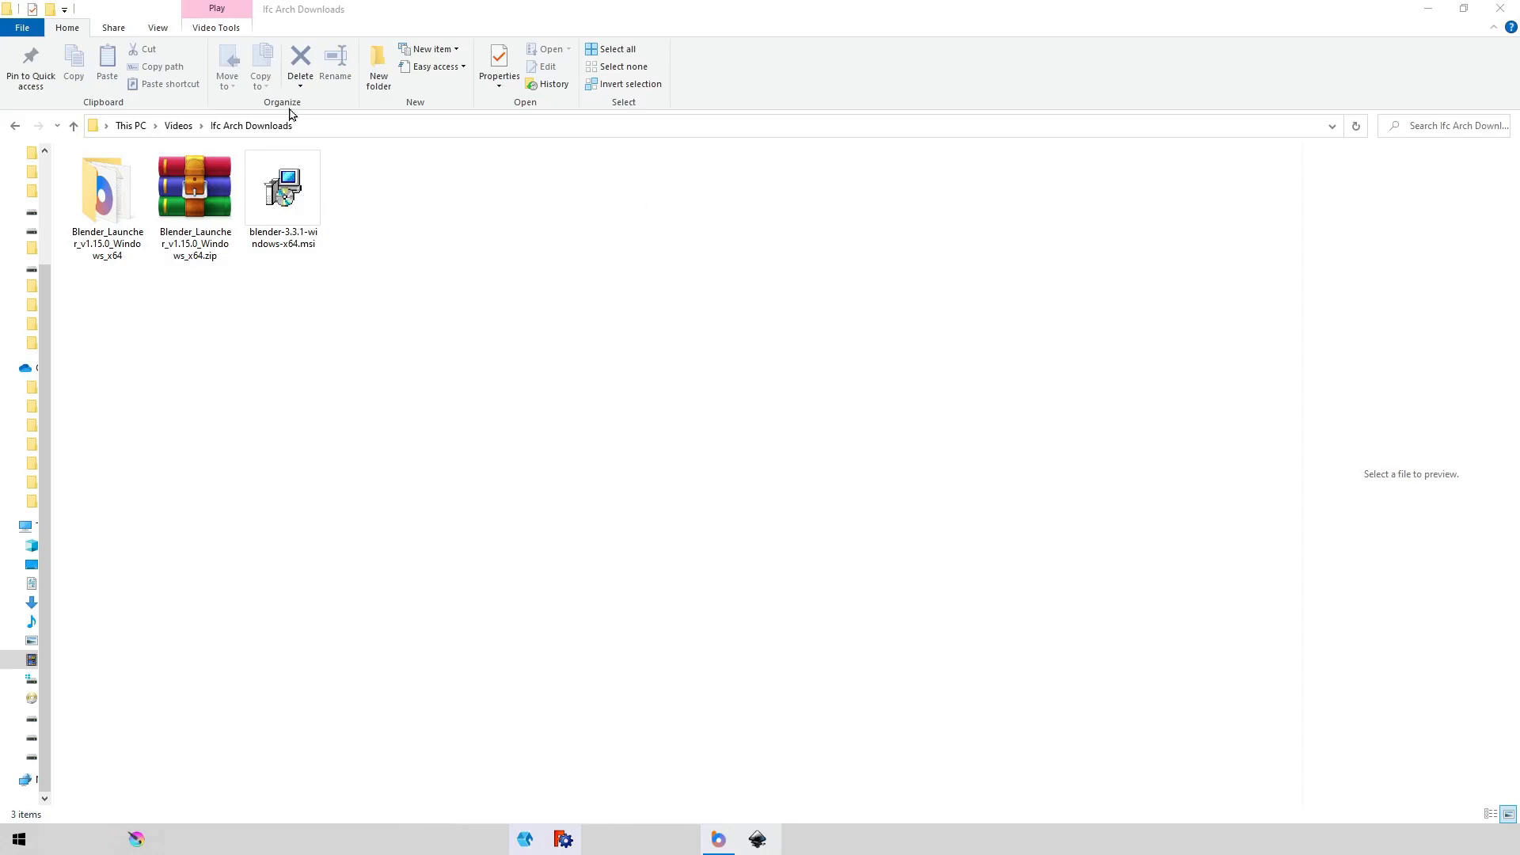
Run the blender-3.3.1-windows-x64.msi installer from the Downloads folder, past the security warning.
click(311, 313)
click(312, 244)
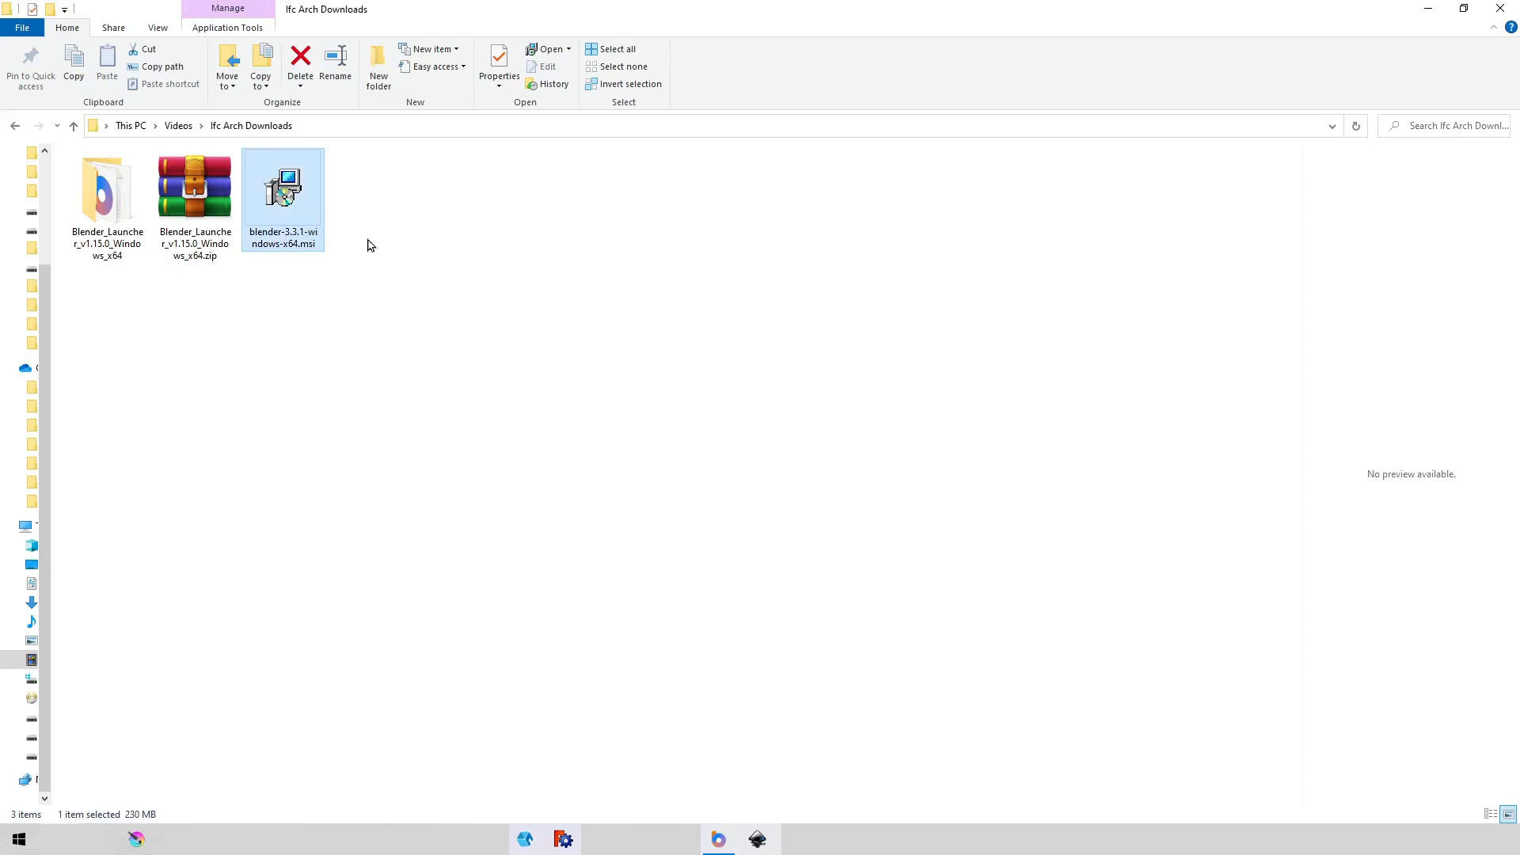
double_click(295, 231)
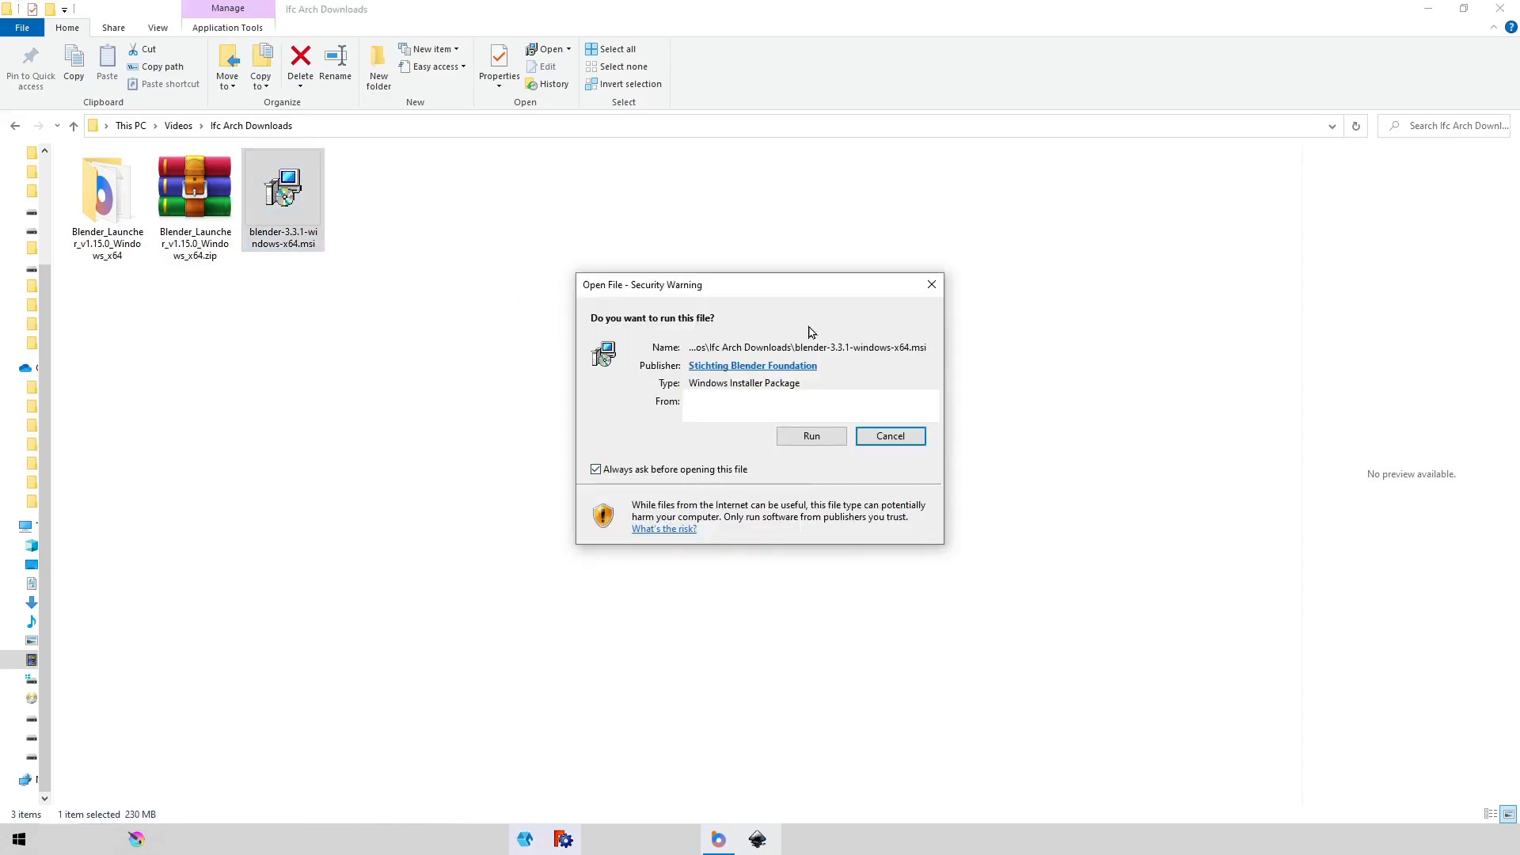
click(812, 438)
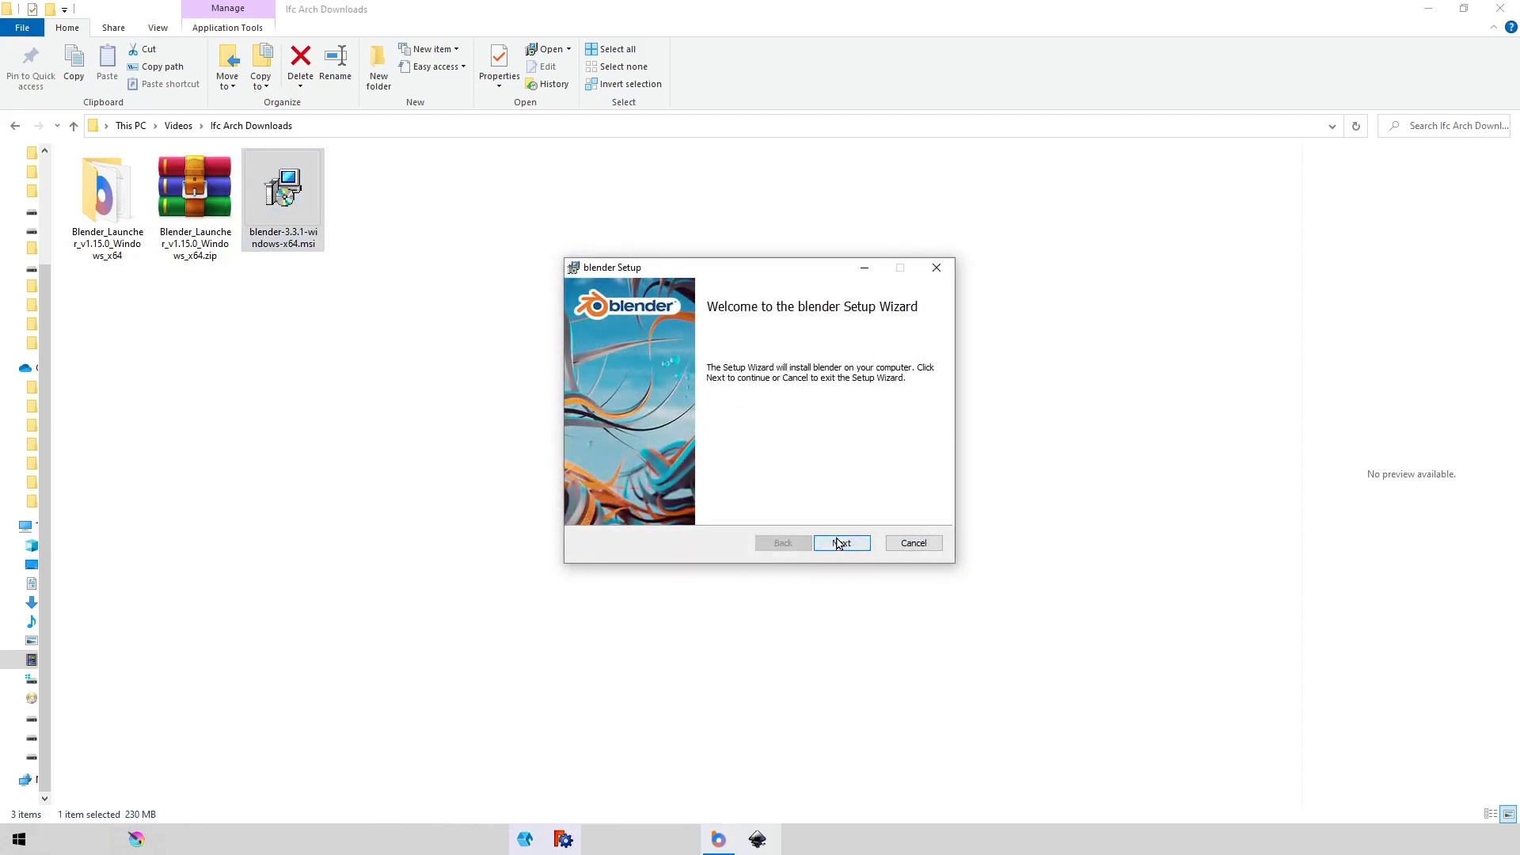
Accept the licence and install Blender 3.3.1 with default components into Blender Foundation.
click(837, 542)
click(589, 505)
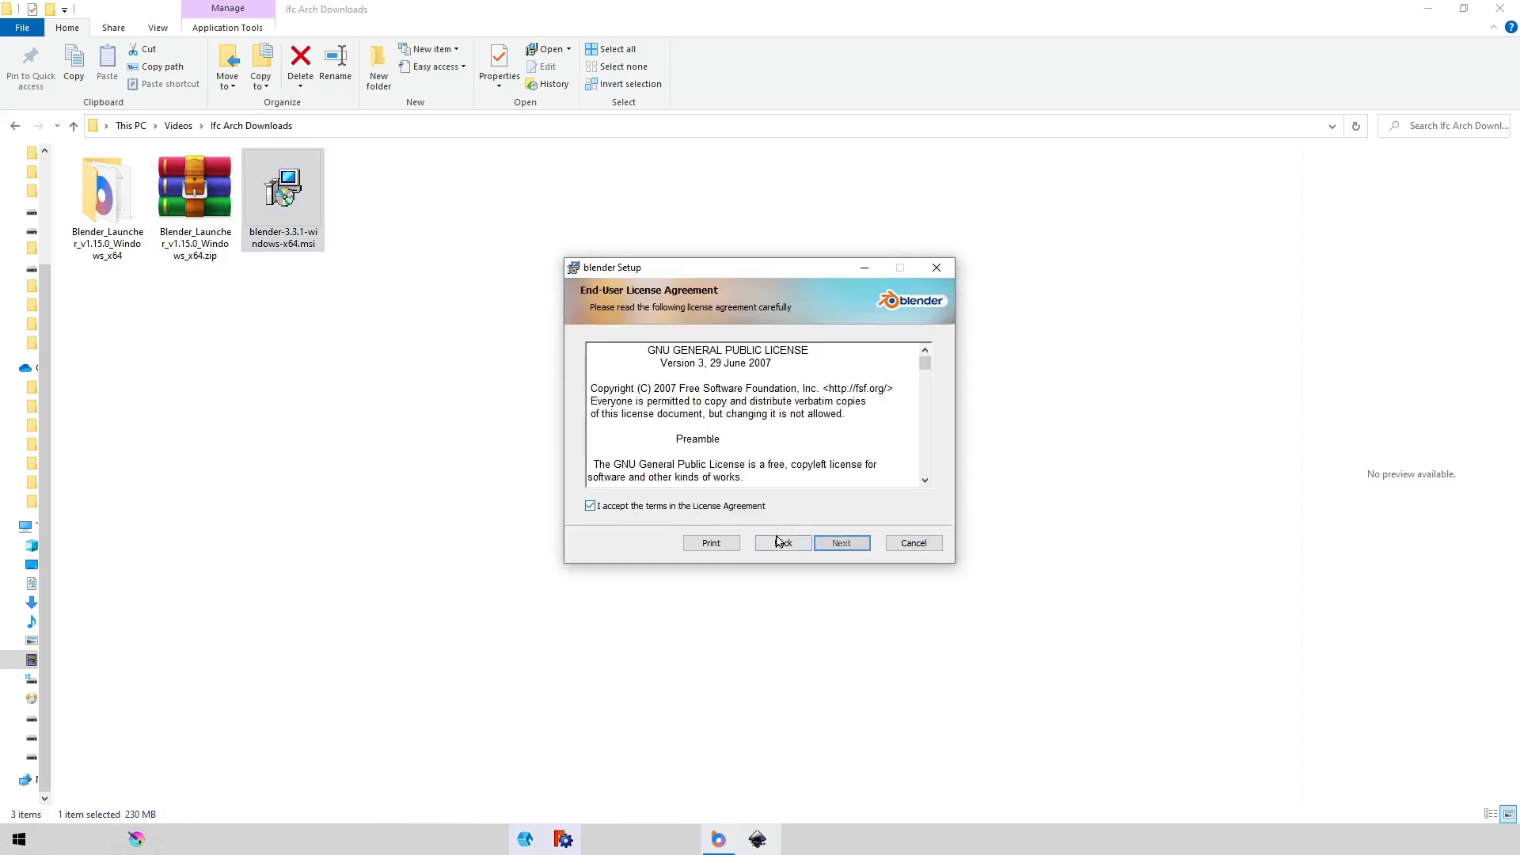
click(842, 544)
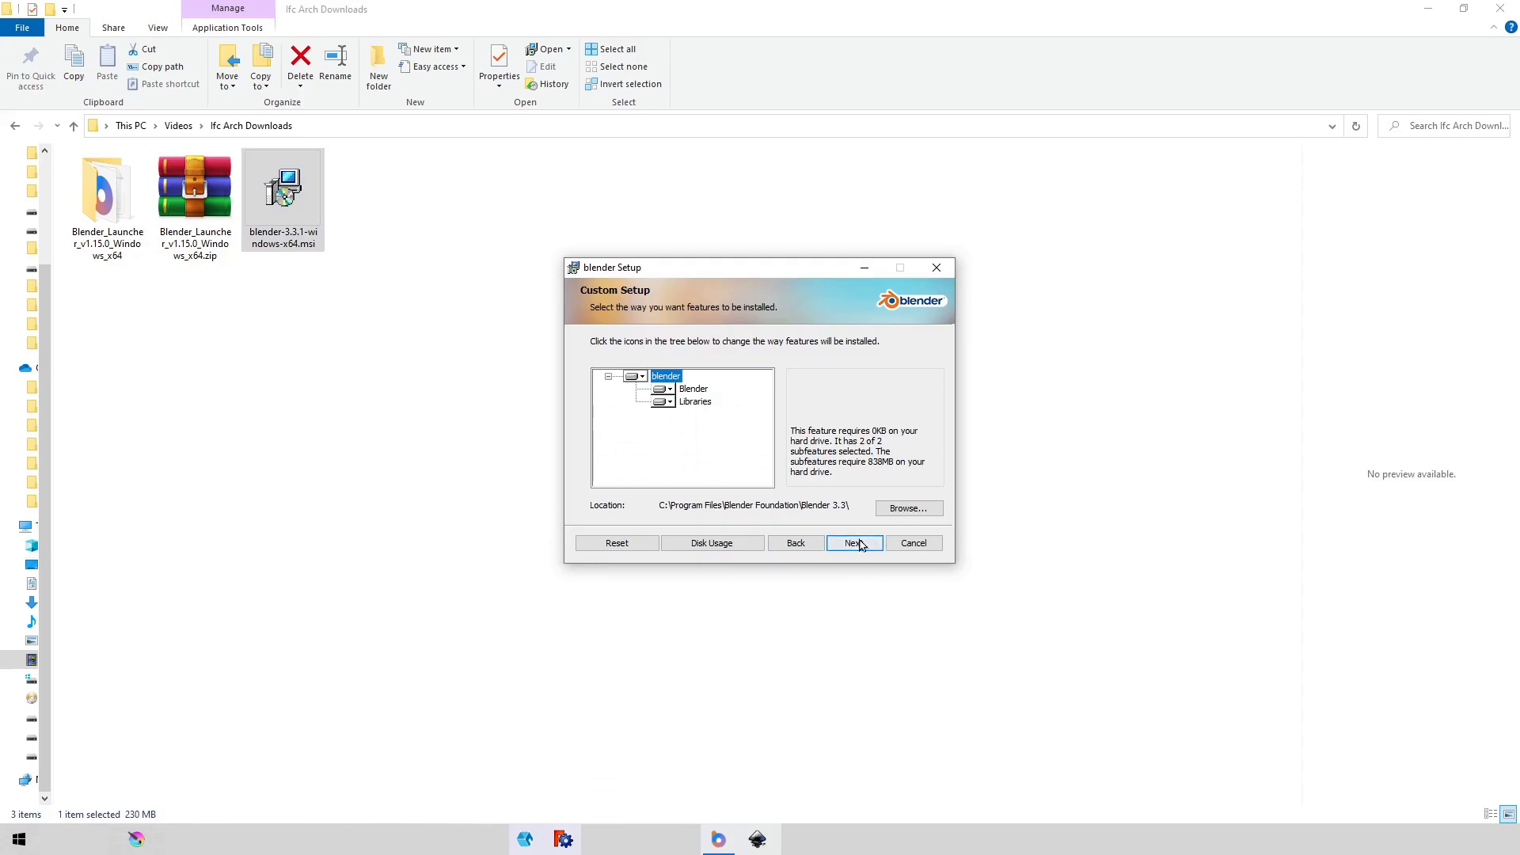
click(861, 545)
click(856, 546)
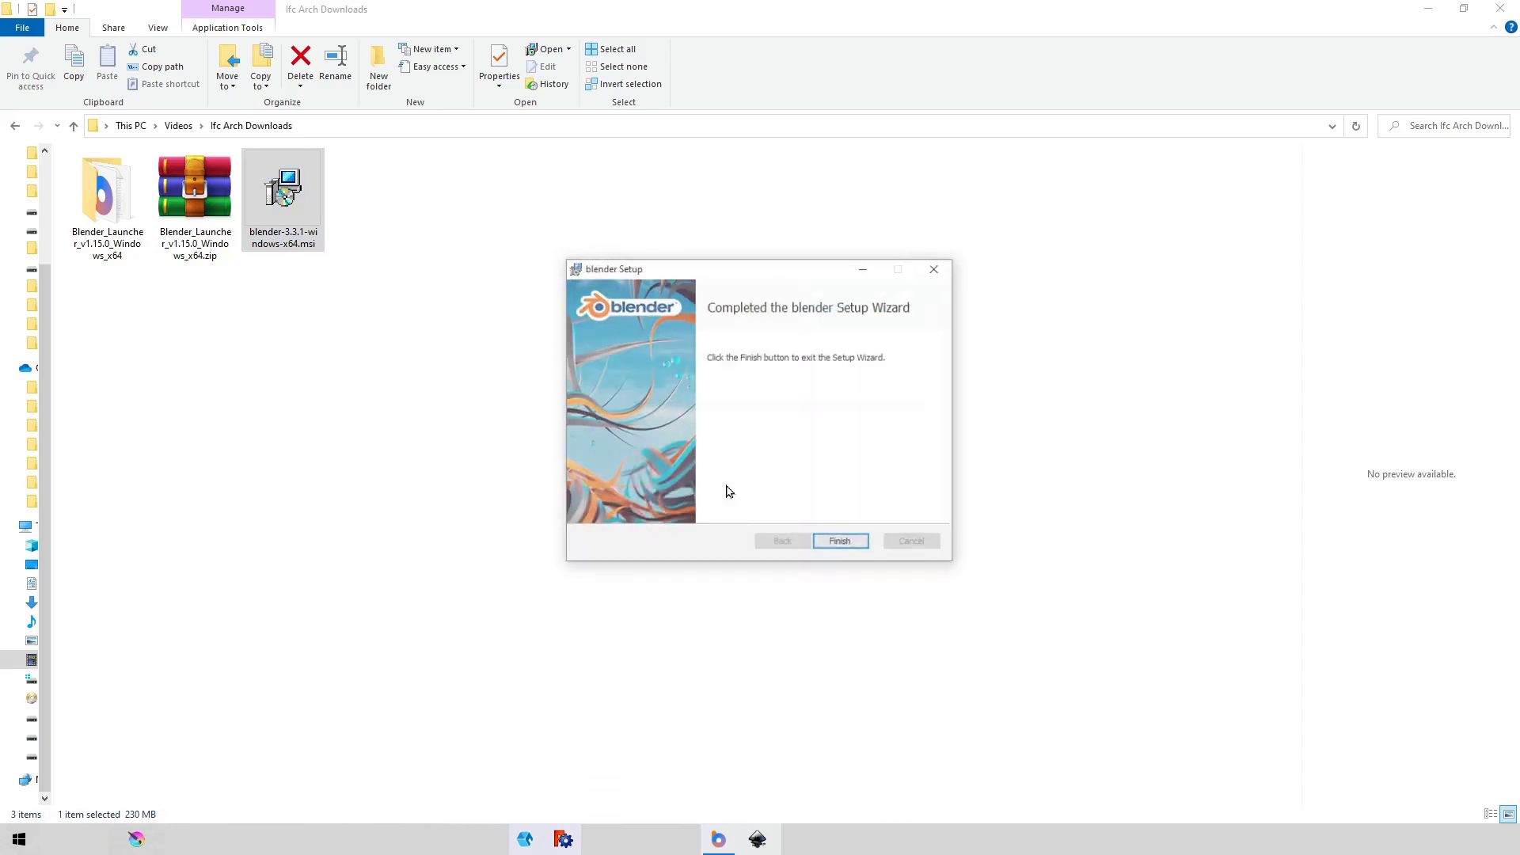
click(840, 543)
click(19, 840)
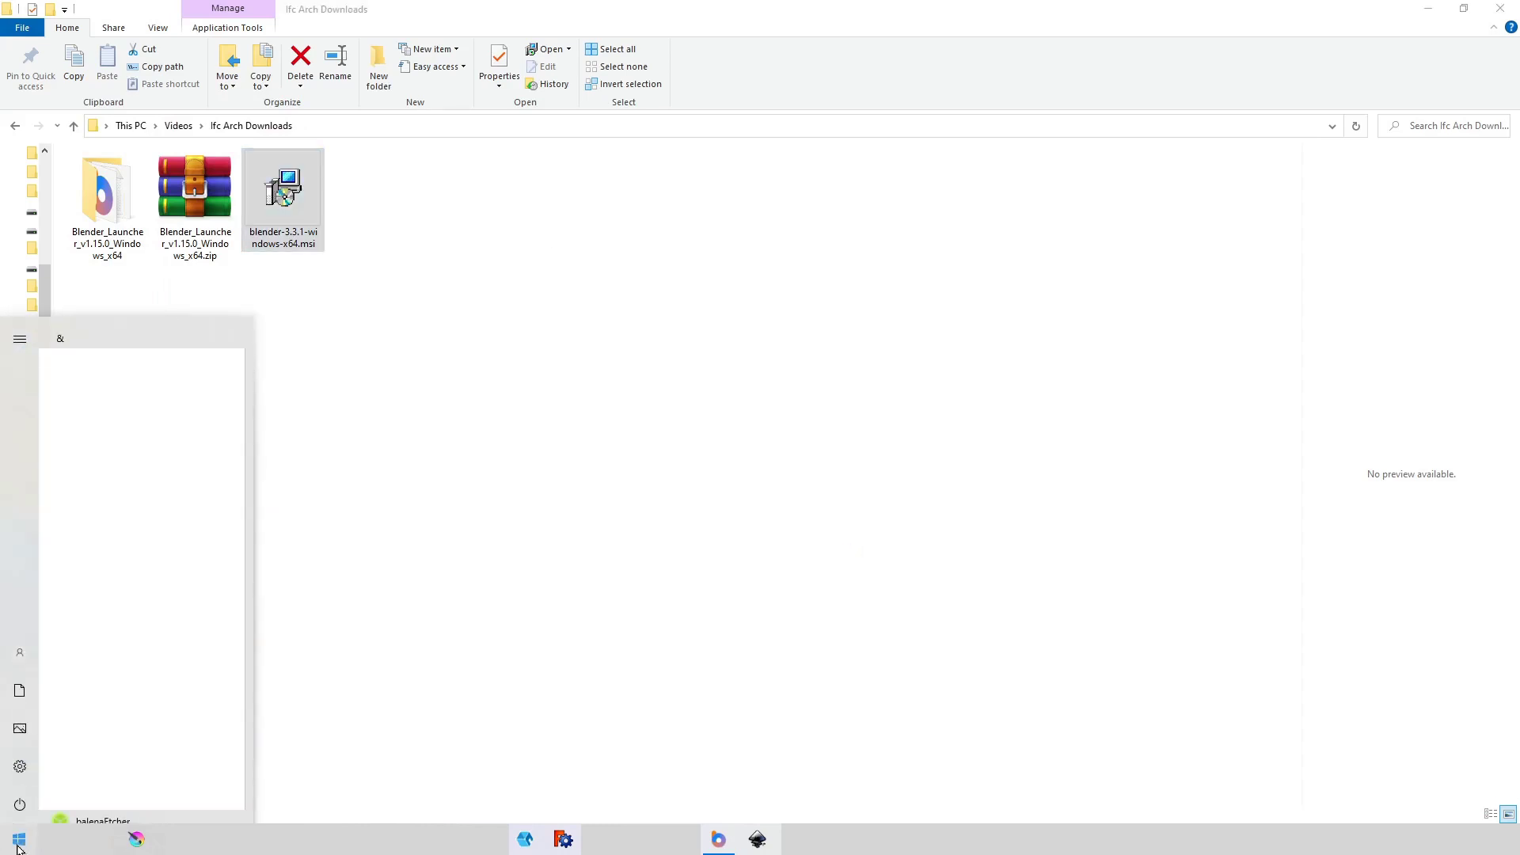
Launch Blender by searching 'ble' and dismiss the splash screen to reveal the scene.
text(ble)
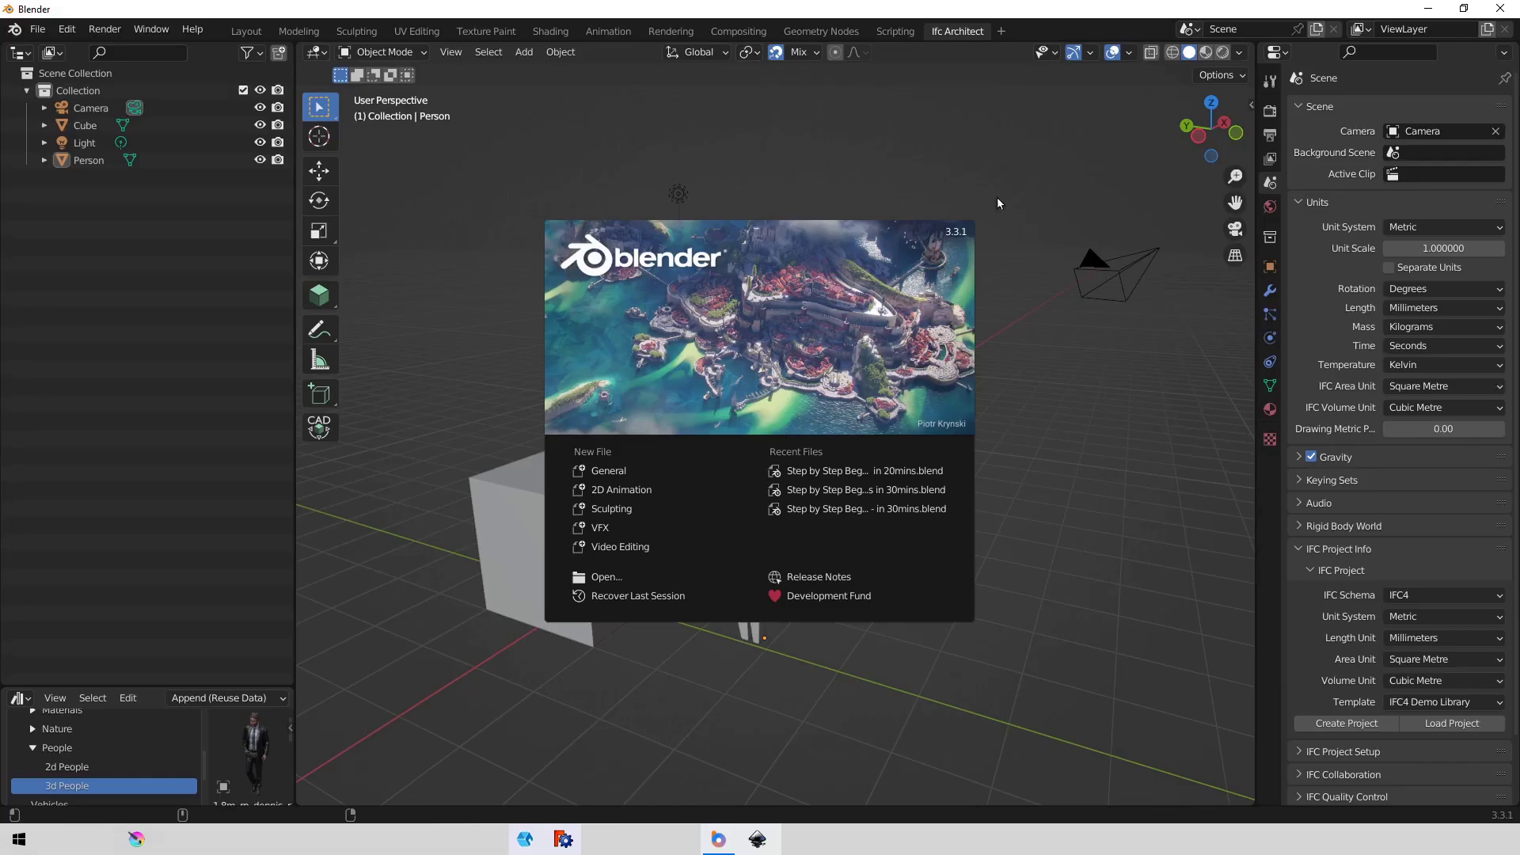
click(1027, 660)
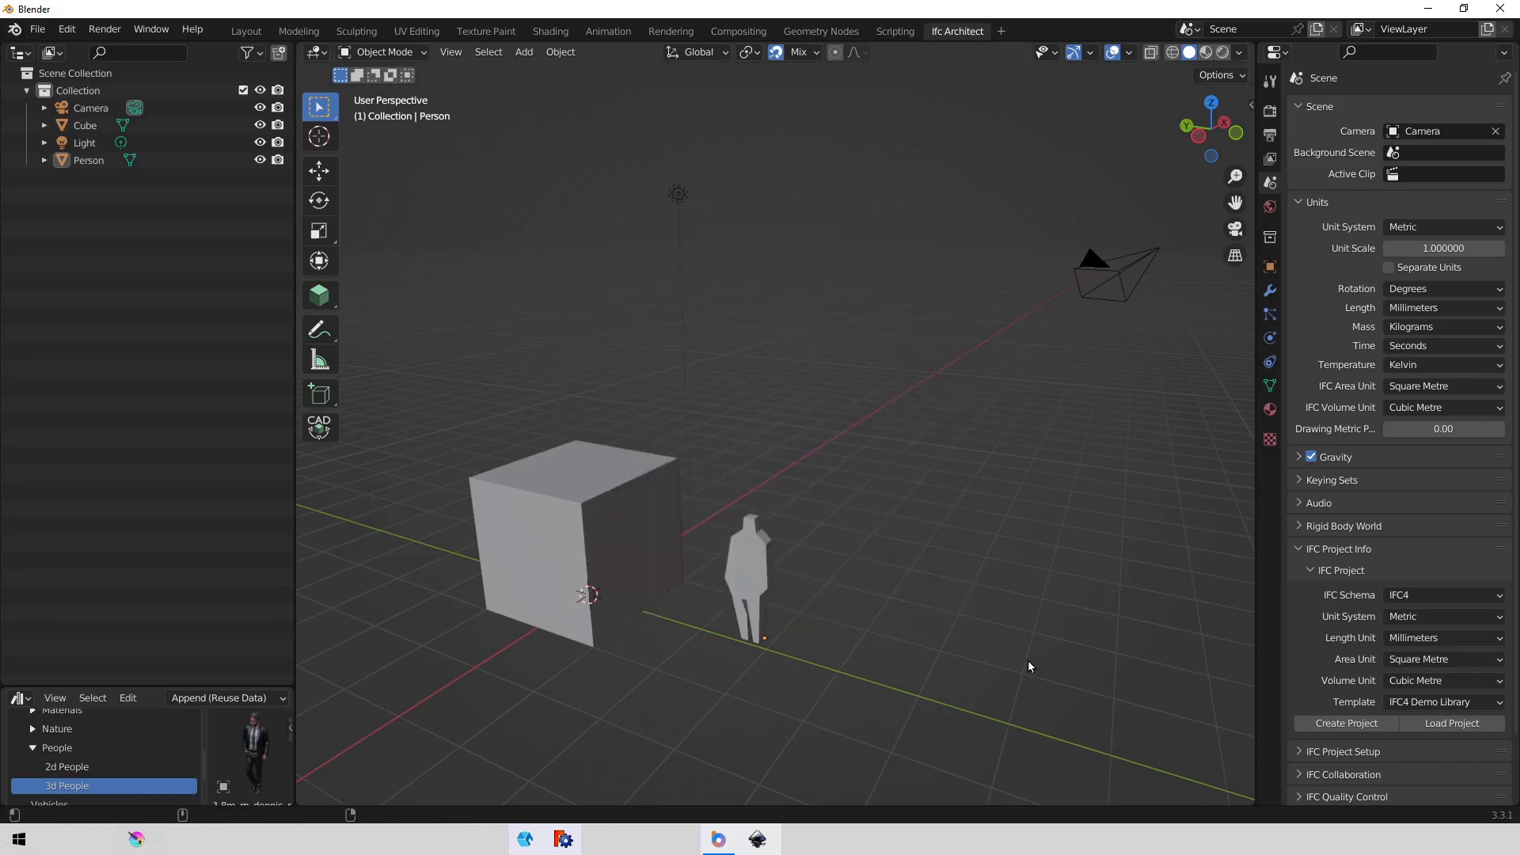